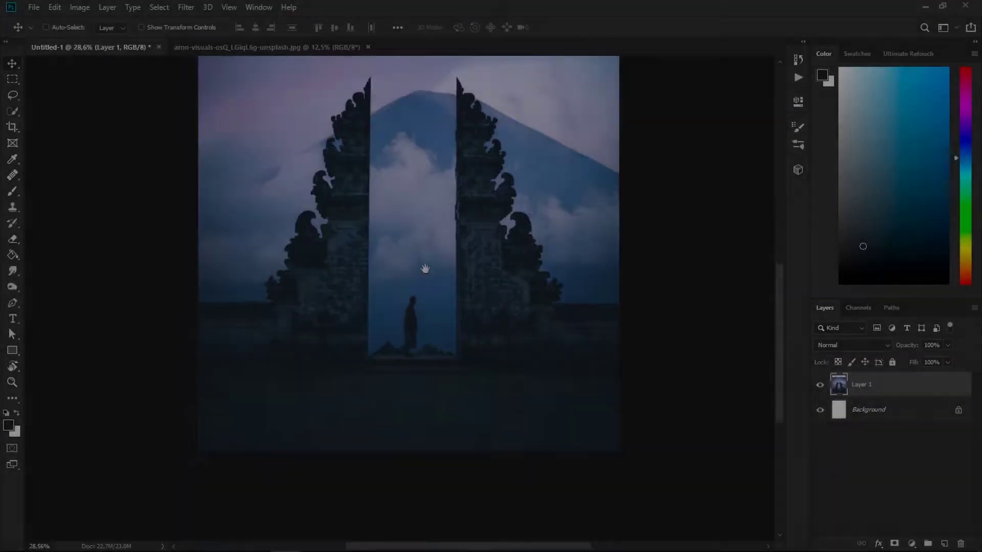
# Scroll to review Layer 1's mask, which leaves only the gate, figure and ground over white
pyautogui.scroll(5, 479, 368)
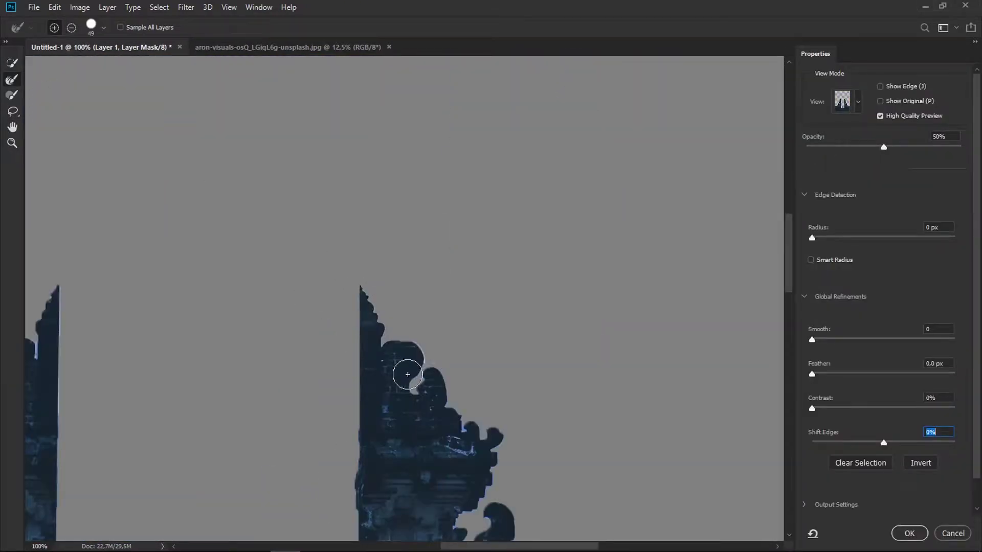
# Refine the mask edge around the carved pillar ornaments with the Refine Edge Brush
pyautogui.moveTo(341, 446); pyautogui.dragTo(439, 202)
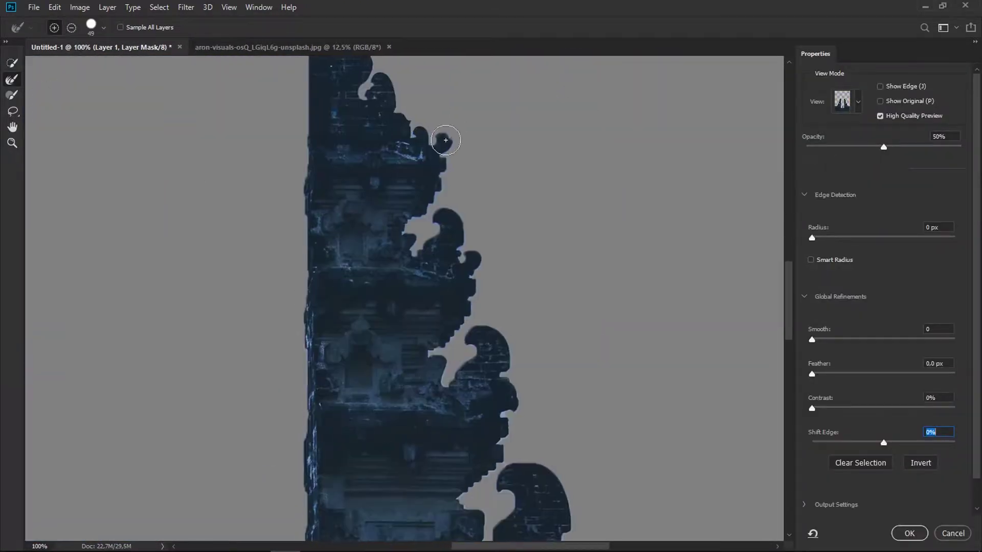
pyautogui.press('r')
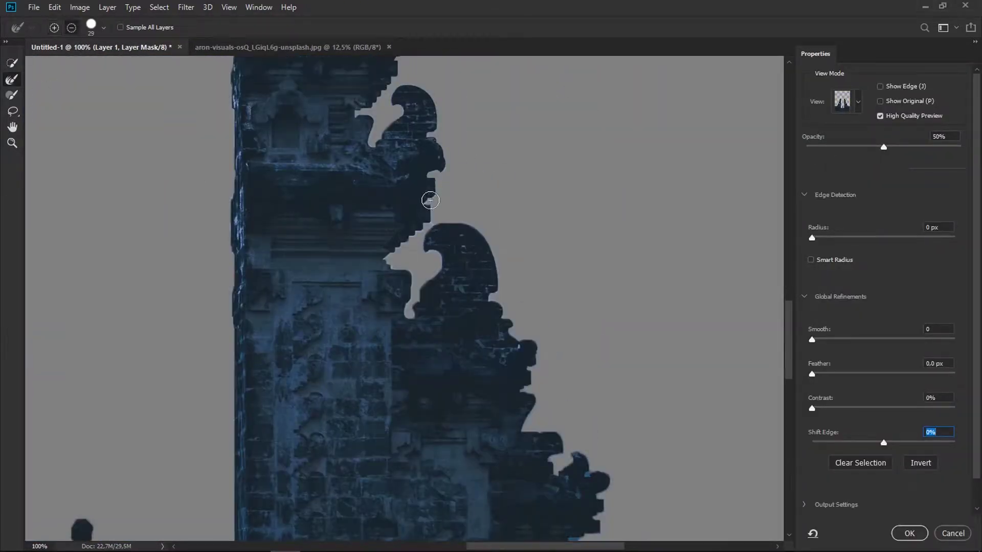
pyautogui.scroll(3, 416, 237)
pyautogui.scroll(2, 379, 245)
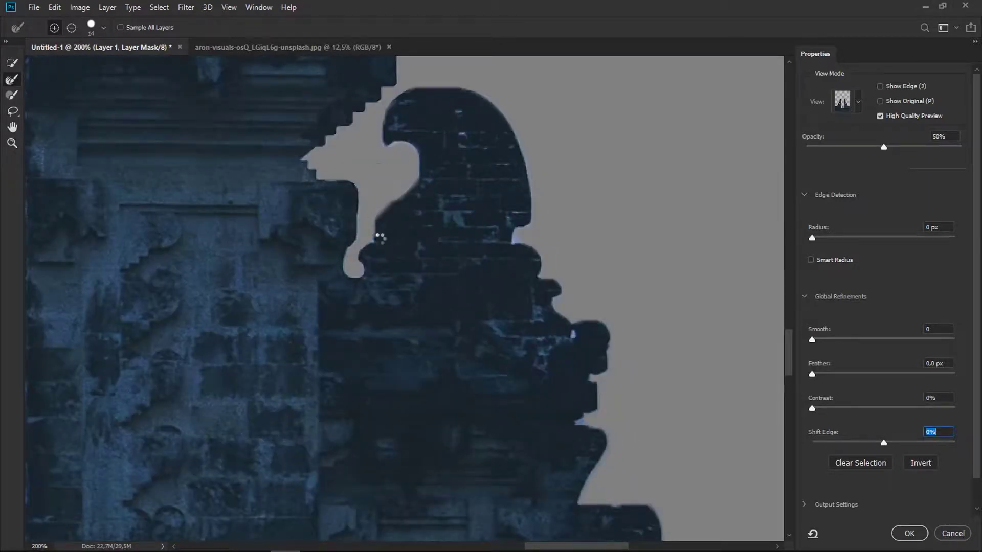
pyautogui.scroll(-5, 491, 285)
pyautogui.hscroll(4, 404, 131)
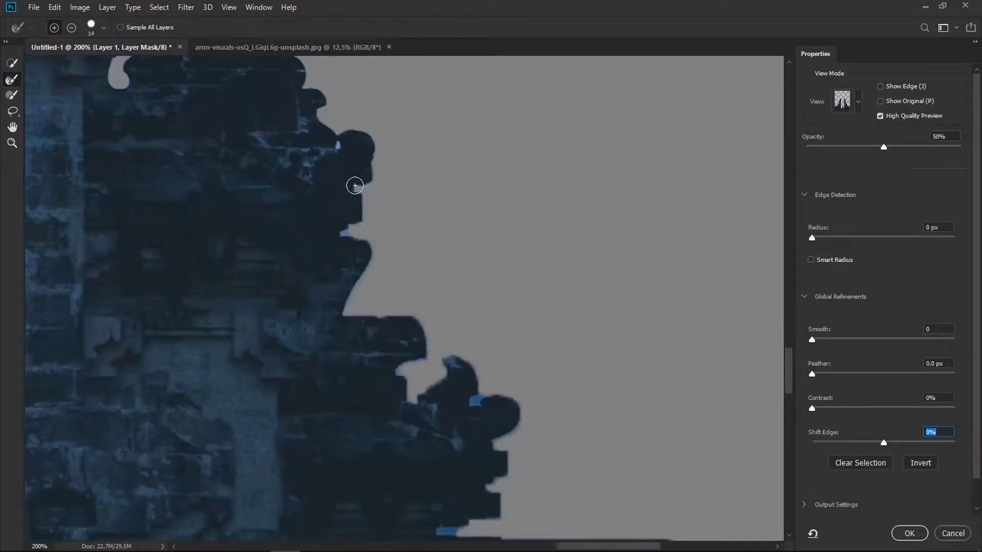
pyautogui.scroll(-2, 355, 186)
pyautogui.scroll(-3, 443, 202)
pyautogui.scroll(-3, 482, 180)
pyautogui.scroll(-1, 366, 160)
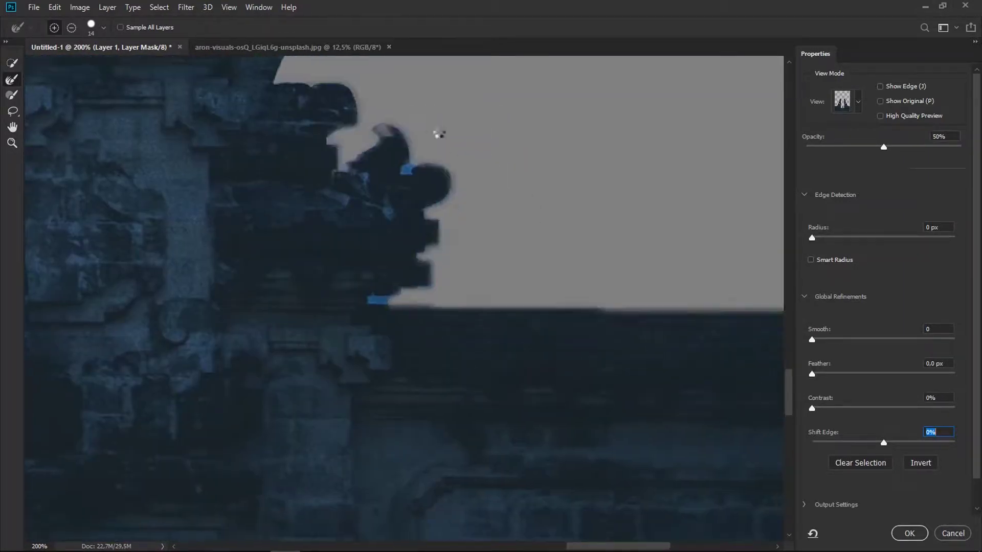
pyautogui.scroll(-2, 439, 153)
pyautogui.hscroll(3, 374, 195)
pyautogui.hscroll(5, 267, 195)
pyautogui.scroll(10, 486, 299)
pyautogui.hscroll(-5, 486, 299)
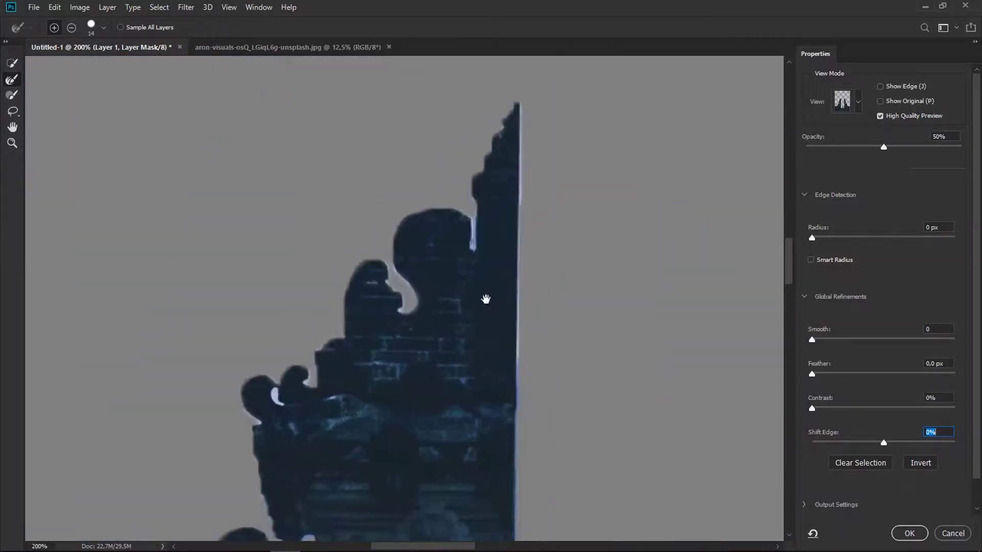
# Continue refining the mask edge along the rest of the gate and the standing figure
pyautogui.moveTo(486, 299); pyautogui.dragTo(466, 261)
pyautogui.hscroll(-3, 287, 263)
pyautogui.scroll(-2, 351, 175)
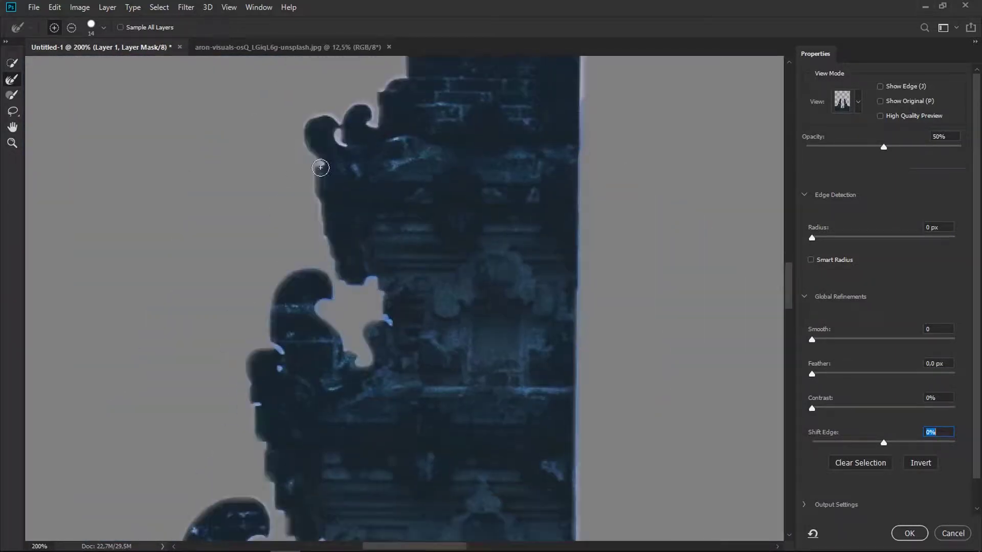
pyautogui.scroll(-2, 344, 205)
pyautogui.scroll(-3, 344, 268)
pyautogui.hscroll(-3, 213, 236)
pyautogui.hscroll(-2, 309, 175)
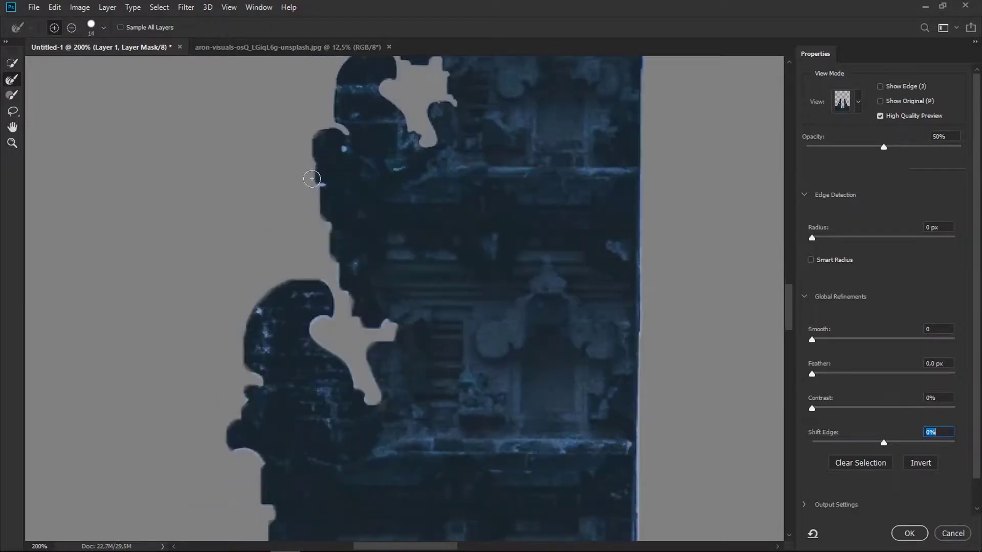
pyautogui.scroll(-2, 309, 204)
pyautogui.scroll(-2, 318, 239)
pyautogui.scroll(-2, 318, 240)
pyautogui.scroll(2, 225, 186)
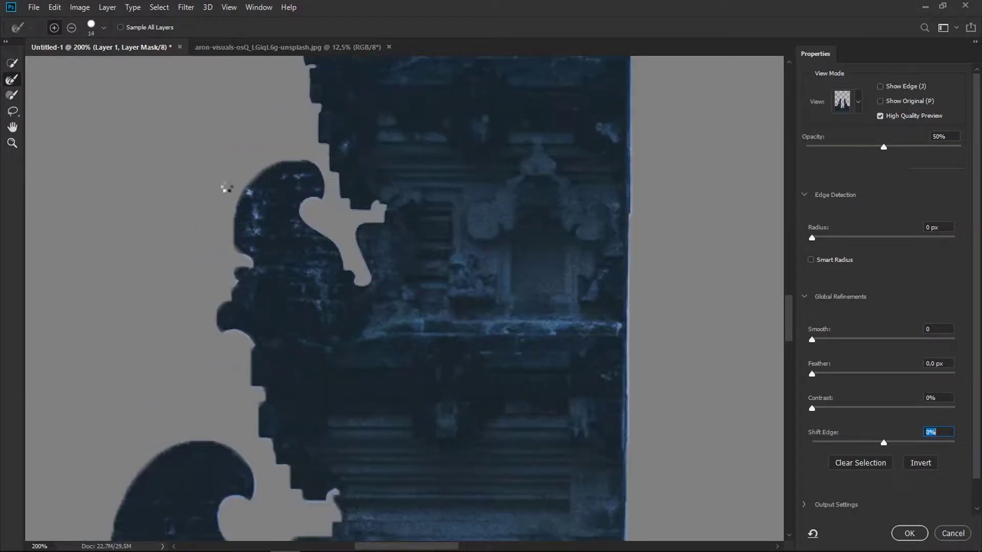
pyautogui.scroll(-3, 234, 210)
pyautogui.hscroll(-3, 249, 215)
pyautogui.scroll(-2, 249, 215)
pyautogui.hscroll(1, 255, 208)
pyautogui.scroll(-2, 304, 245)
pyautogui.hscroll(1, 304, 245)
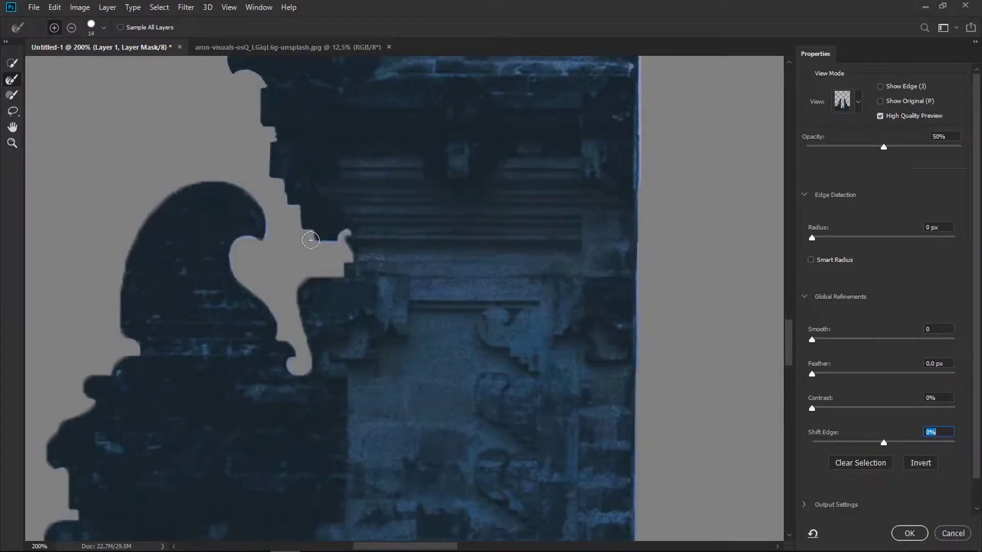
pyautogui.scroll(-2, 445, 176)
pyautogui.hscroll(-3, 444, 175)
pyautogui.scroll(2, 378, 148)
pyautogui.hscroll(-2, 381, 232)
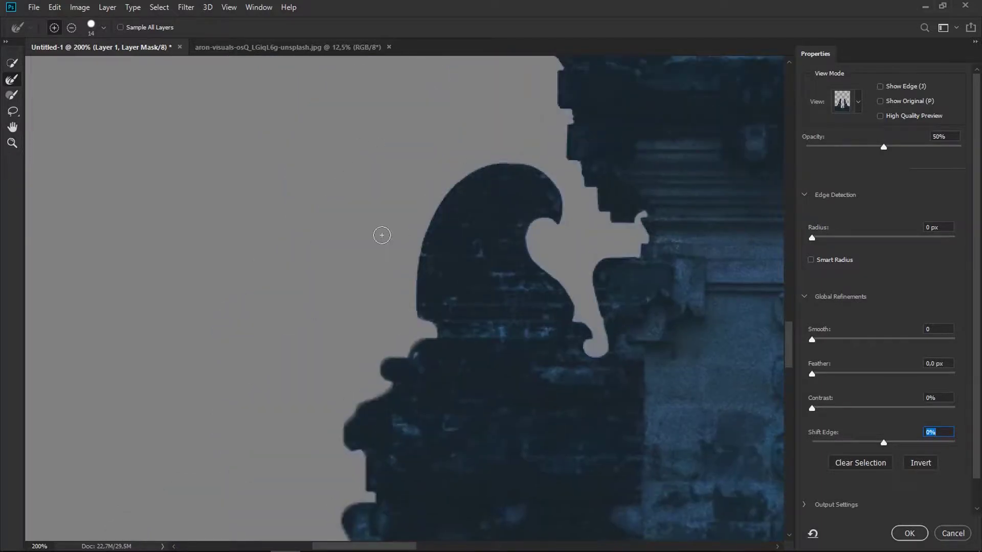
pyautogui.scroll(-3, 455, 132)
pyautogui.hscroll(-1, 455, 132)
pyautogui.scroll(1, 337, 215)
pyautogui.scroll(-3, 380, 202)
pyautogui.hscroll(-1, 375, 190)
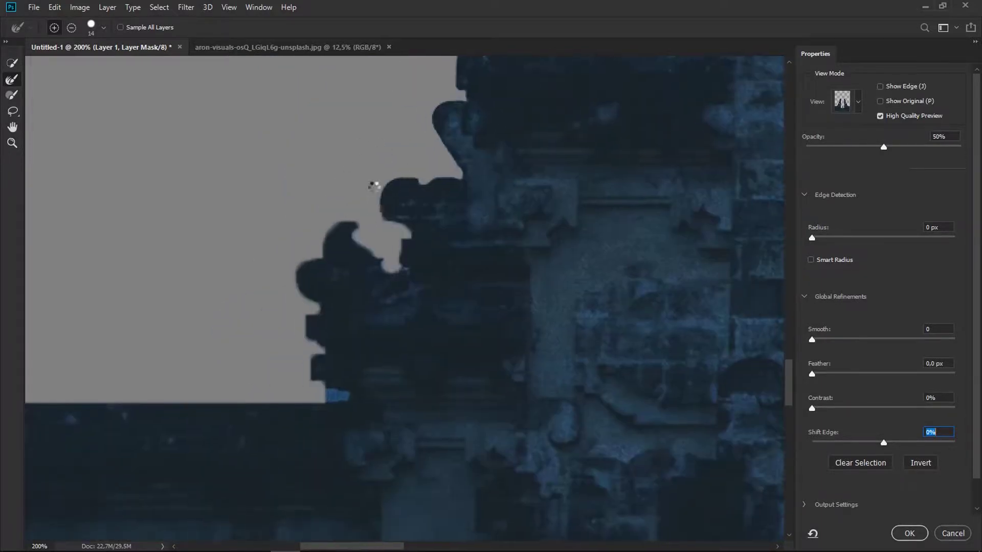
pyautogui.scroll(-2, 274, 238)
pyautogui.hscroll(-1, 274, 238)
pyautogui.scroll(-2, 314, 240)
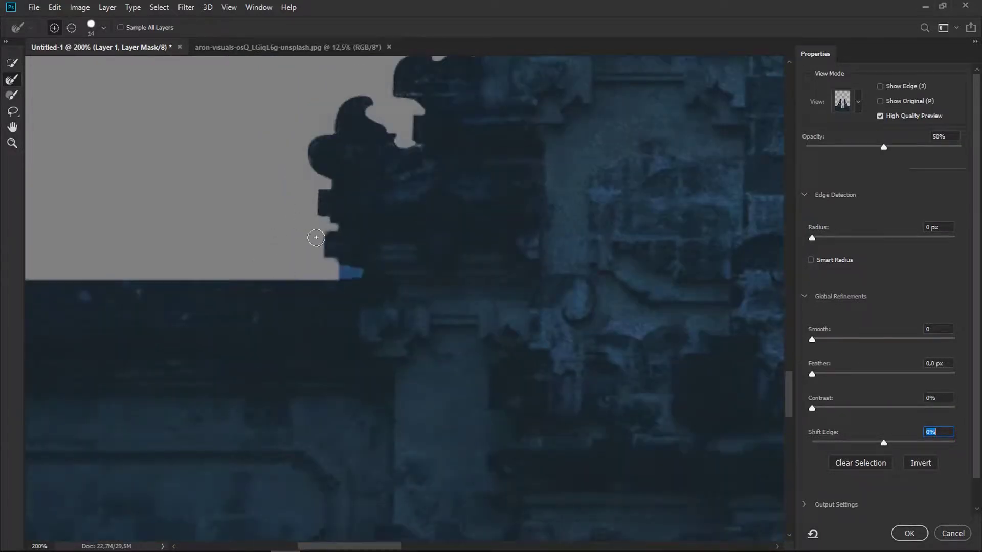
pyautogui.scroll(-5, 237, 212)
pyautogui.scroll(5, 274, 143)
pyautogui.hscroll(-3, 304, 267)
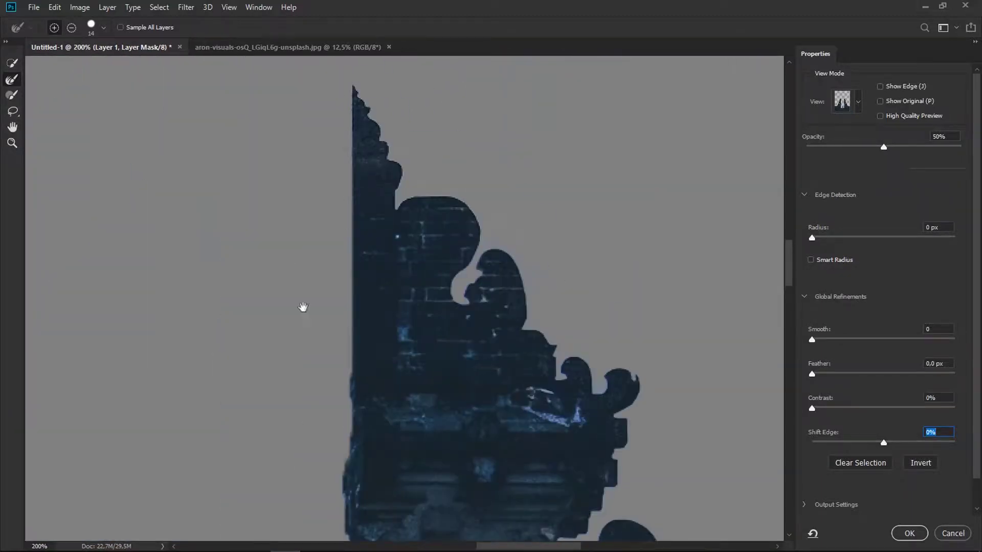
pyautogui.hscroll(-2, 410, 147)
pyautogui.scroll(-3, 398, 286)
pyautogui.scroll(-3, 327, 374)
pyautogui.hscroll(-1, 286, 332)
pyautogui.hscroll(-3, 353, 325)
pyautogui.scroll(-1, 409, 327)
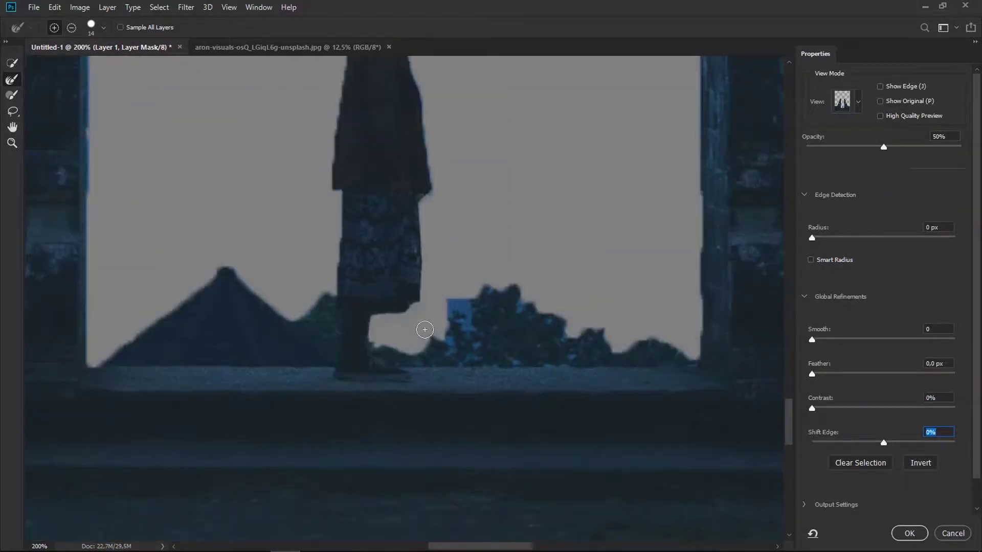
pyautogui.scroll(-1, 495, 295)
pyautogui.hscroll(3, 491, 266)
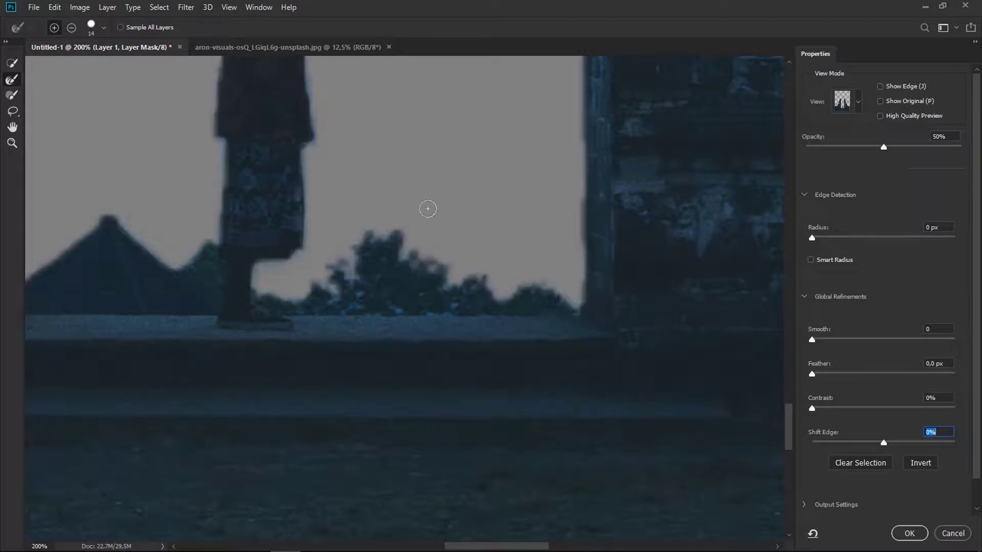
pyautogui.scroll(-1, 398, 254)
pyautogui.hscroll(-3, 506, 279)
pyautogui.scroll(6, 409, 169)
pyautogui.hscroll(-3, 512, 164)
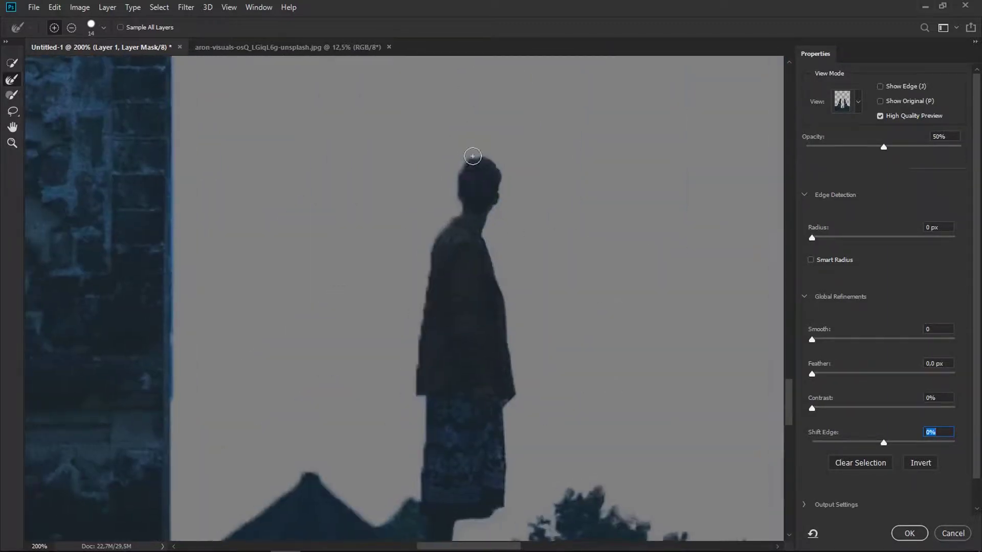
pyautogui.scroll(-3, 450, 194)
pyautogui.scroll(-2, 439, 228)
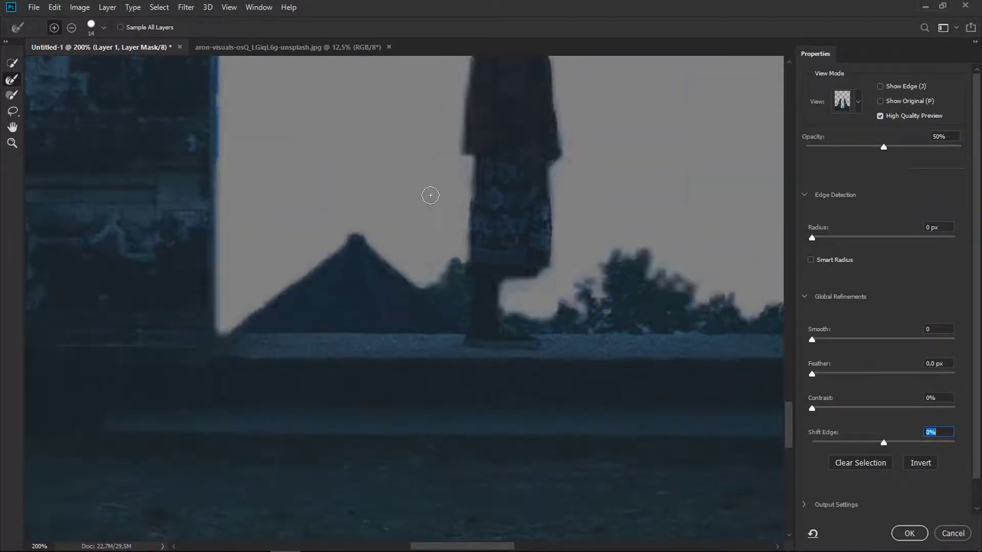
pyautogui.scroll(-1, 445, 184)
pyautogui.hscroll(-3, 460, 194)
pyautogui.scroll(3, 382, 142)
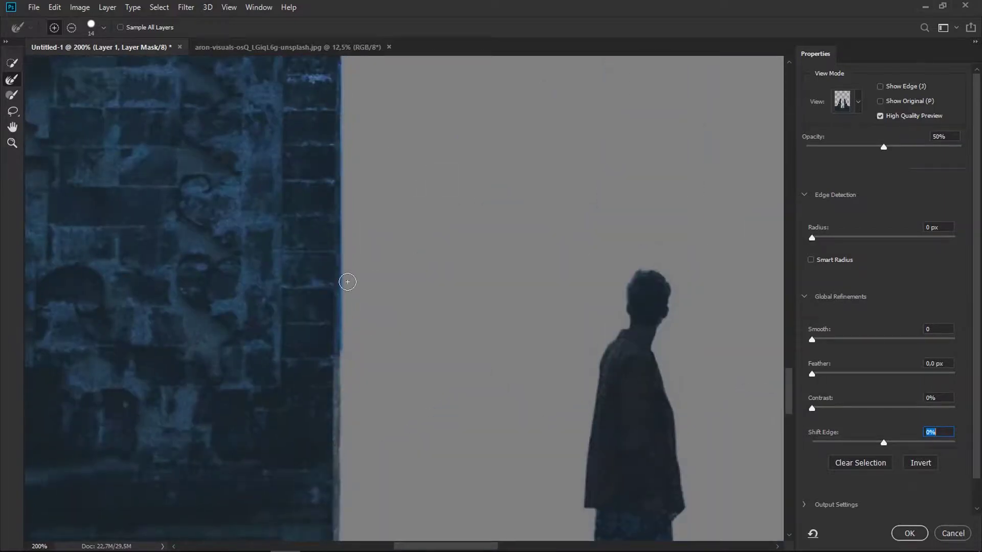
pyautogui.scroll(3, 386, 125)
pyautogui.scroll(3, 361, 147)
pyautogui.scroll(2, 419, 180)
pyautogui.scroll(2, 404, 172)
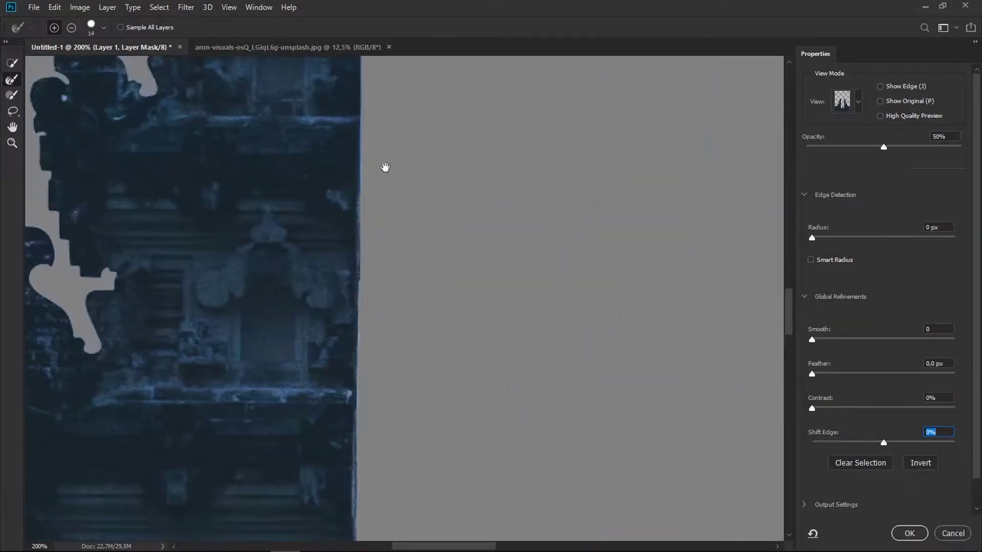
pyautogui.scroll(3, 358, 307)
pyautogui.scroll(3, 368, 287)
pyautogui.scroll(2, 409, 266)
# Zoom out to show both gate towers and set the mask Feather to 0 px
pyautogui.hotkey('ctrl', '-')
pyautogui.hotkey('ctrl', '-')
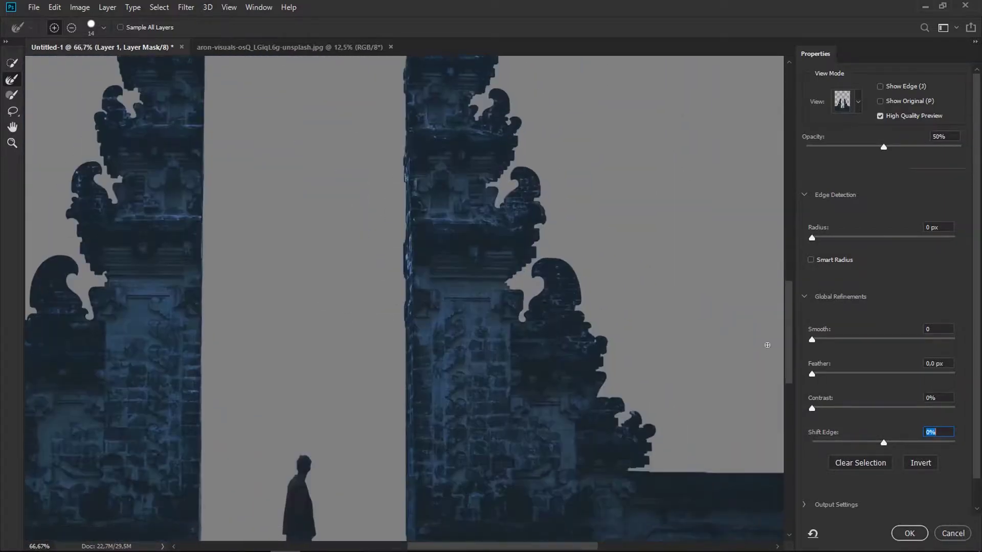
pyautogui.write('0')
pyautogui.press('Return')
pyautogui.hotkey('ctrl', '+')
pyautogui.hotkey('ctrl', '+')
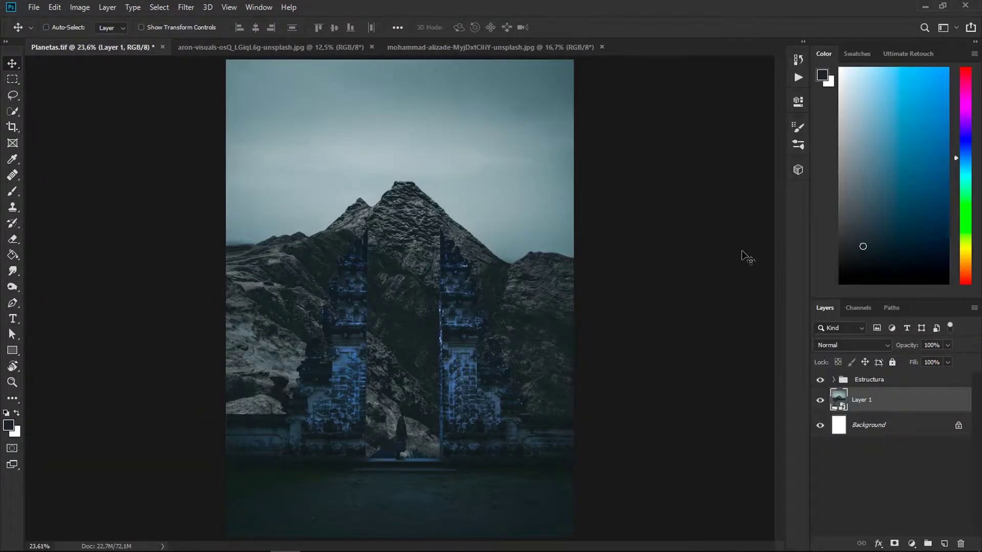
# In Camera Raw, lower the mountain layer's highlights, clarity and dehaze
pyautogui.hotkey('shift', 'ctrl', 'a')
pyautogui.moveTo(730, 332); pyautogui.dragTo(722, 333)
pyautogui.moveTo(730, 417); pyautogui.dragTo(717, 418)
pyautogui.moveTo(731, 439); pyautogui.dragTo(695, 438)
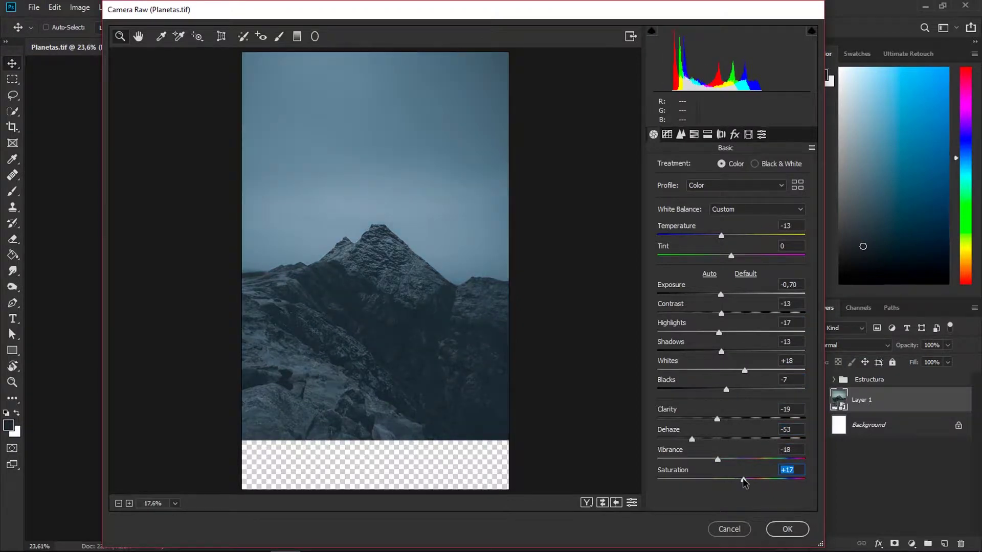
# Check the Tone Curve and HSL panels, apply Camera Raw, and add an Exposure adjustment layer
pyautogui.hotkey('ctrl', 'alt', '2')
pyautogui.hotkey('ctrl', 'alt', '4')
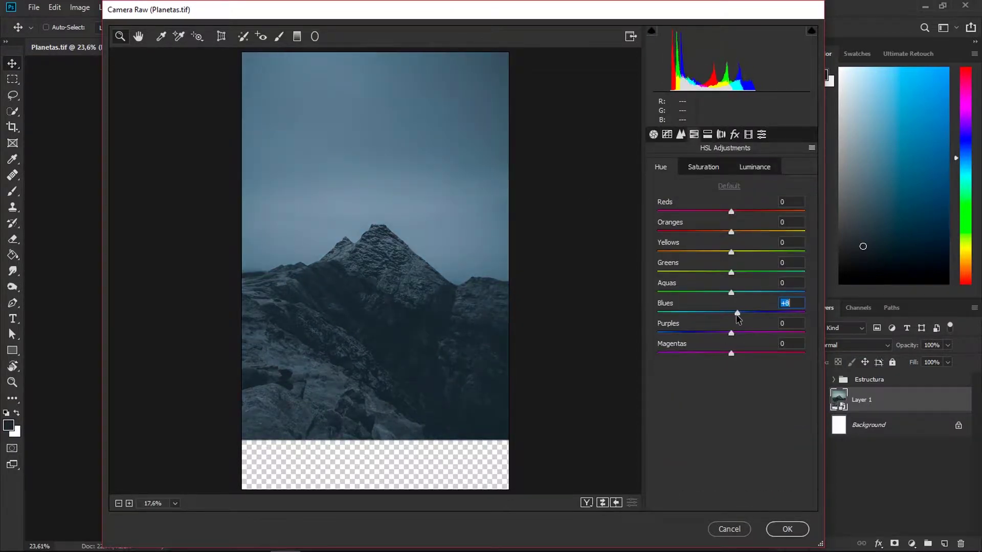
pyautogui.press('Return')
pyautogui.click(911, 543)
pyautogui.click(900, 396)
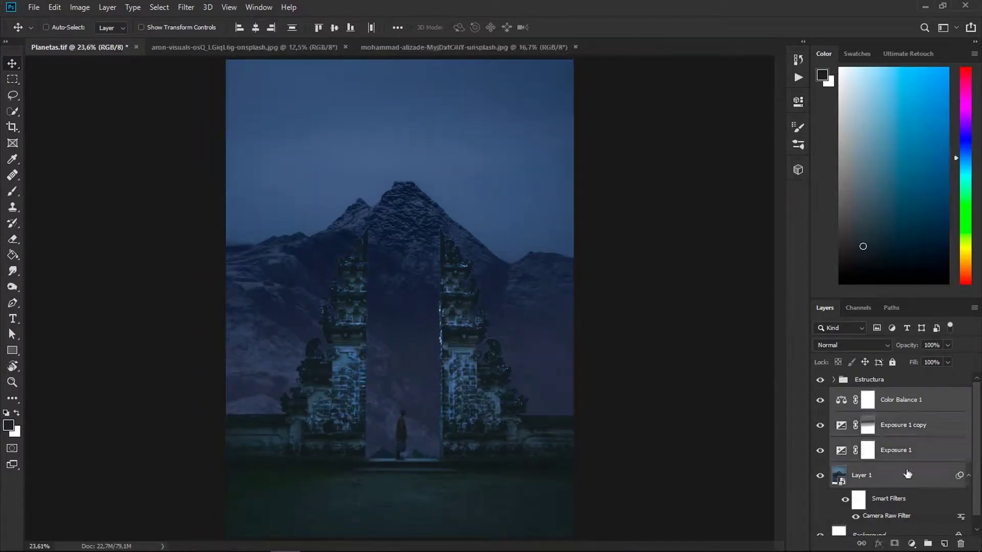
# Select the gate layer's mask and add a Brightness/Contrast adjustment layer for the gate
pyautogui.click(912, 544)
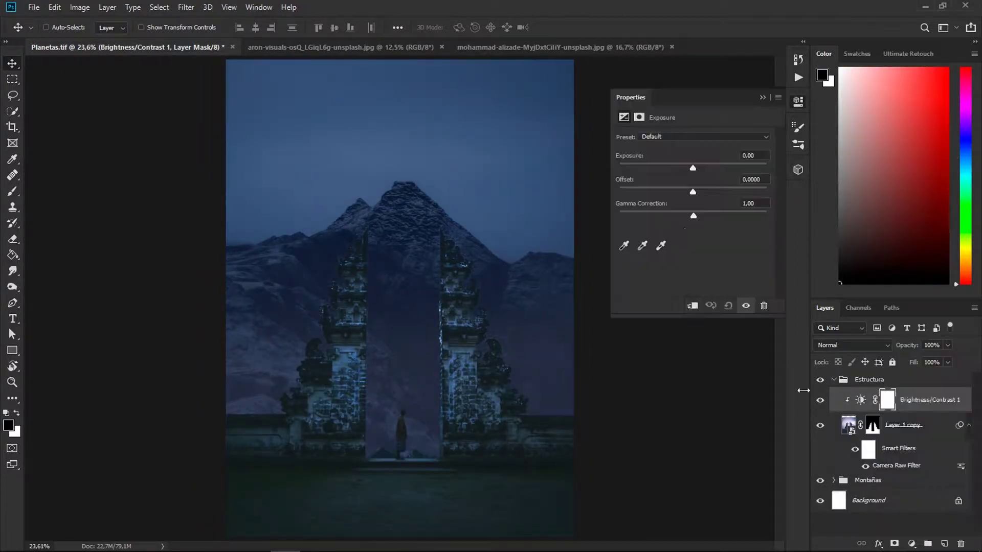
pyautogui.click(872, 450)
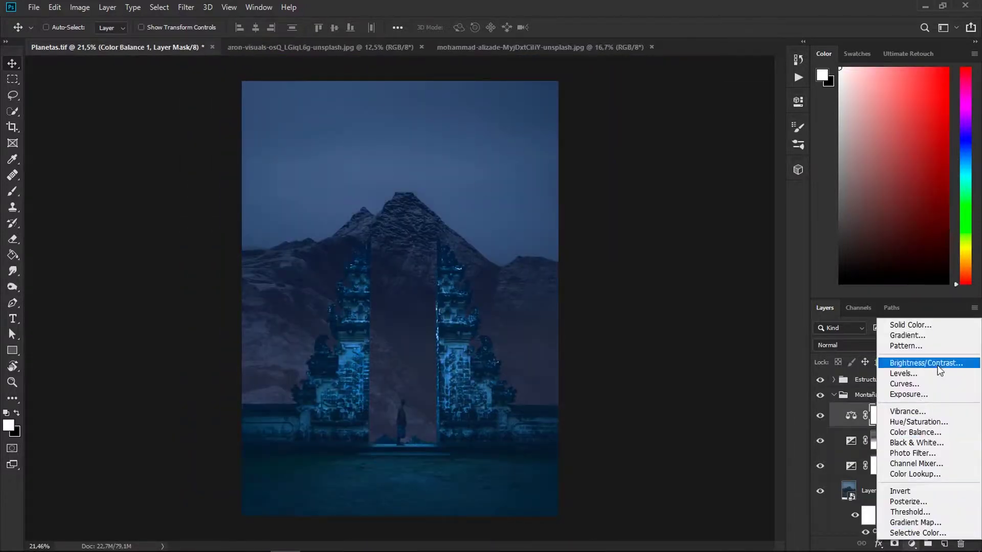
pyautogui.click(937, 364)
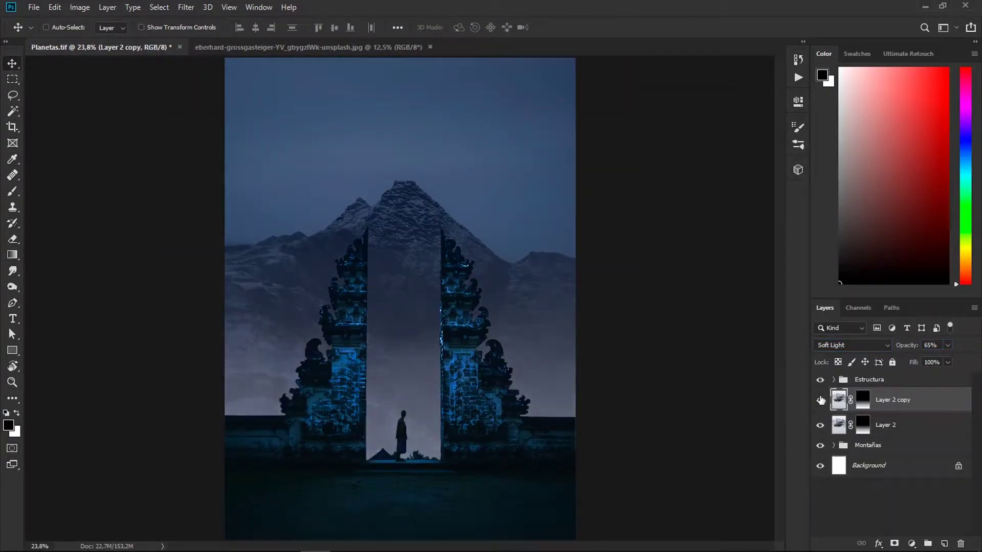
# Change the mist copy's blend mode to Soft Light and apply a 15 px Field Blur to the mountains
pyautogui.keyDown('shift'); pyautogui.click(886, 432); pyautogui.keyUp('shift')
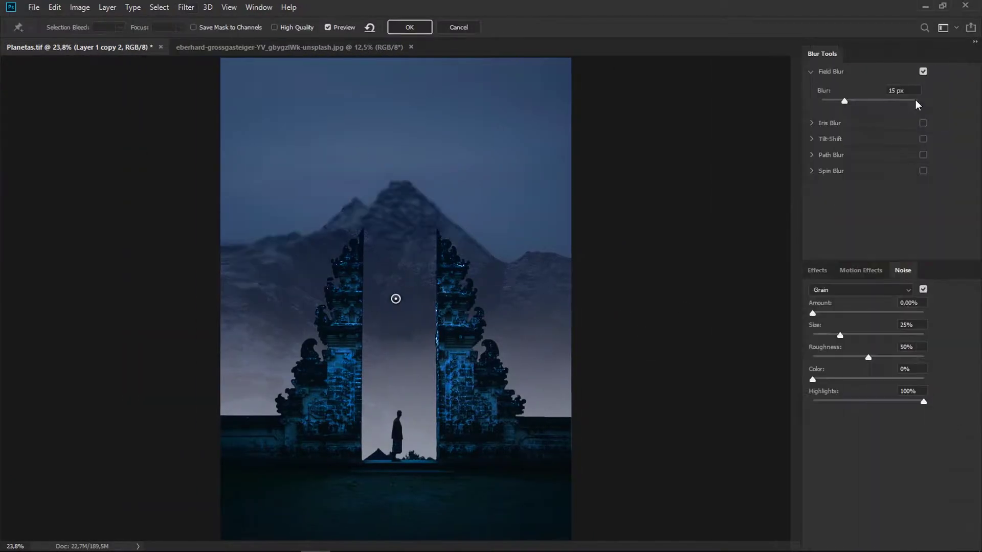
pyautogui.press('Return')
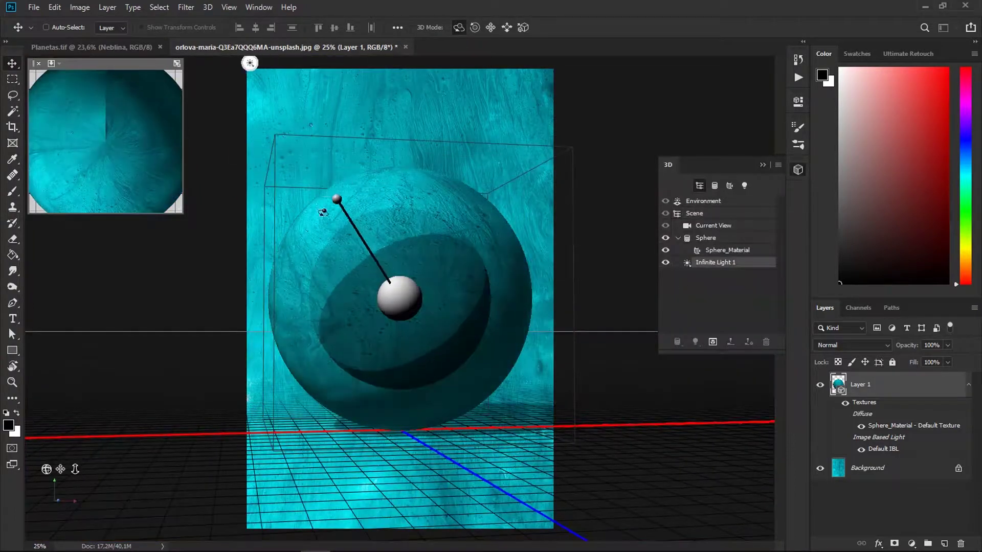
# Rasterize the 3D sphere, drag it into Planetas.tif, and scale it to fit between the gate towers
pyautogui.rightClick(859, 384)
pyautogui.click(869, 506)
pyautogui.moveTo(379, 294); pyautogui.dragTo(370, 172)
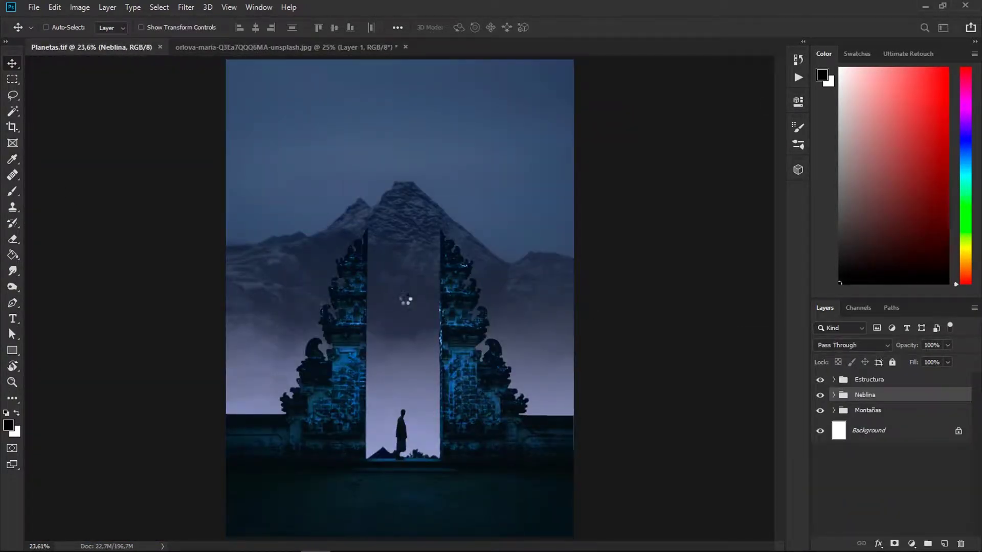
pyautogui.moveTo(406, 300); pyautogui.dragTo(399, 286)
pyautogui.moveTo(869, 394); pyautogui.dragTo(864, 381)
pyautogui.moveTo(516, 135); pyautogui.dragTo(431, 230)
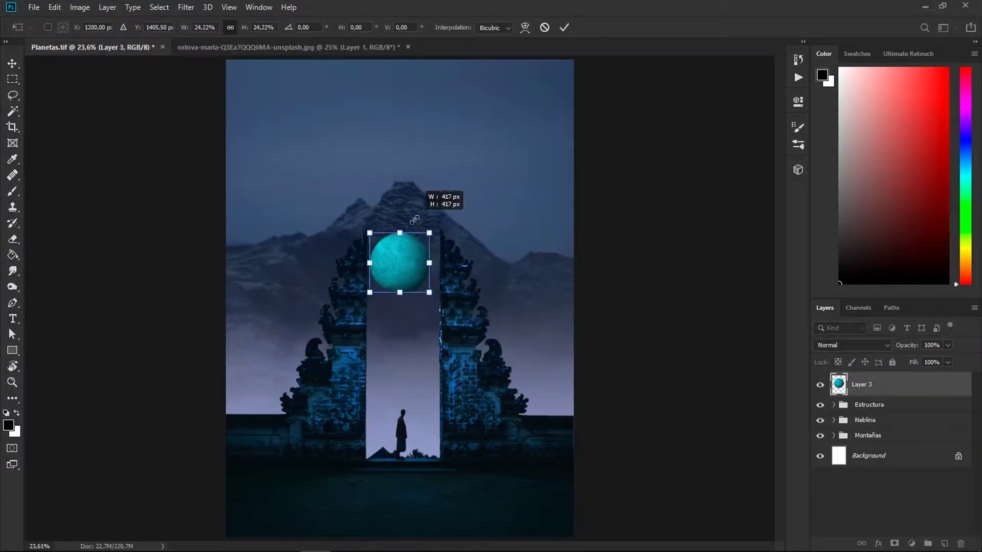
pyautogui.scroll(2, 414, 256)
pyautogui.press('Return')
# Paint a soft cyan glow over the sphere on a new layer set to Hard Light
pyautogui.hotkey('ctrl', 'shift', 'alt', 'n')
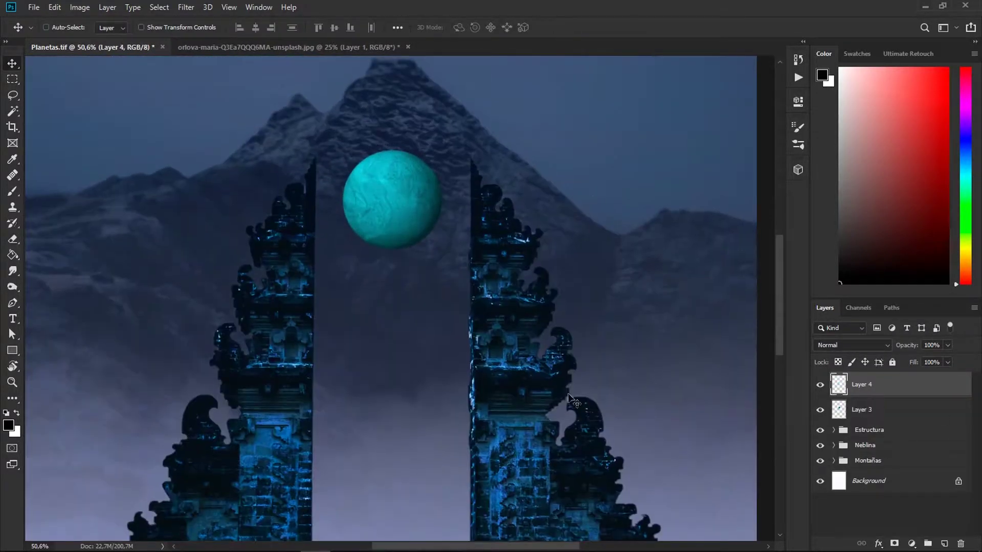
pyautogui.press('b')
pyautogui.keyDown('alt'); pyautogui.click(390, 197); pyautogui.keyUp('alt')
pyautogui.click(390, 251)
pyautogui.press('v')
pyautogui.click(851, 345)
pyautogui.press('Down')
pyautogui.press('Down')
pyautogui.press('Down')
pyautogui.press('Down')
pyautogui.press('Down')
pyautogui.press('Down')
pyautogui.press('Down')
pyautogui.press('Down')
pyautogui.press('Down')
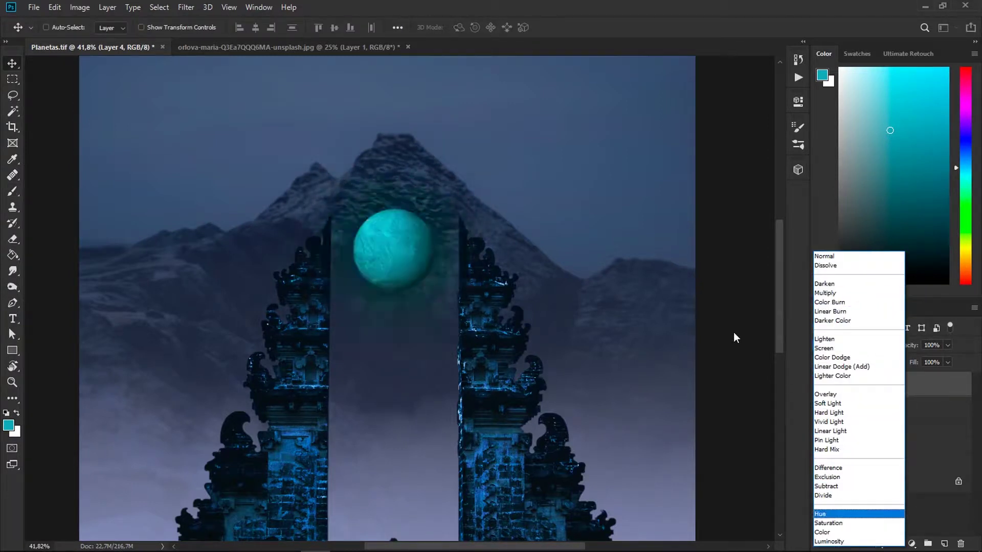
pyautogui.press('Down')
pyautogui.press('Down')
pyautogui.press('Down')
pyautogui.press('Return')
pyautogui.click(852, 345)
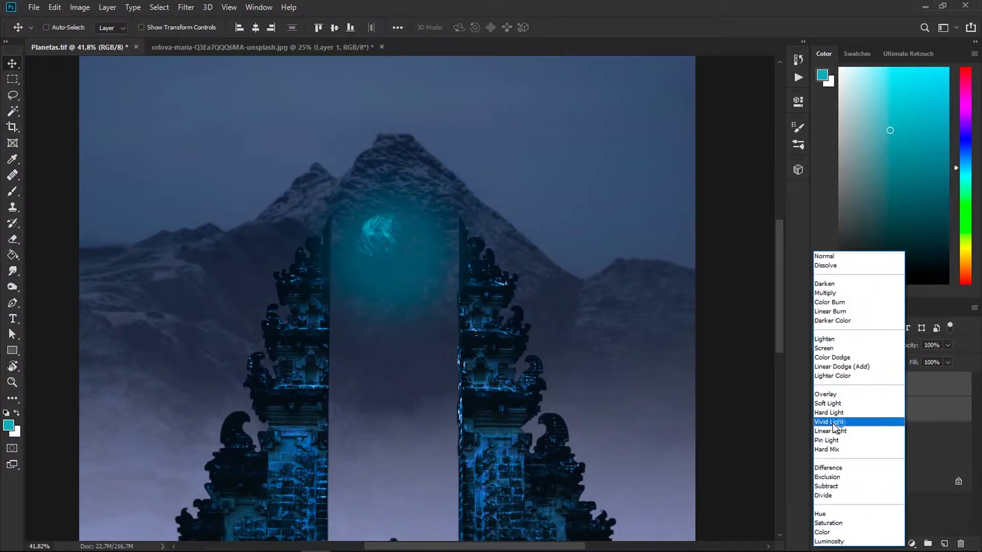
pyautogui.click(844, 417)
# Duplicate the glow layer, set it to Linear Dodge (Add) at 20% opacity, and resize it
pyautogui.hotkey('ctrl', '-')
pyautogui.scroll(2, 382, 205)
pyautogui.hotkey('ctrl', 'j')
pyautogui.click(851, 346)
pyautogui.click(844, 369)
pyautogui.press('2')
pyautogui.click(819, 385)
pyautogui.hotkey('ctrl', 't')
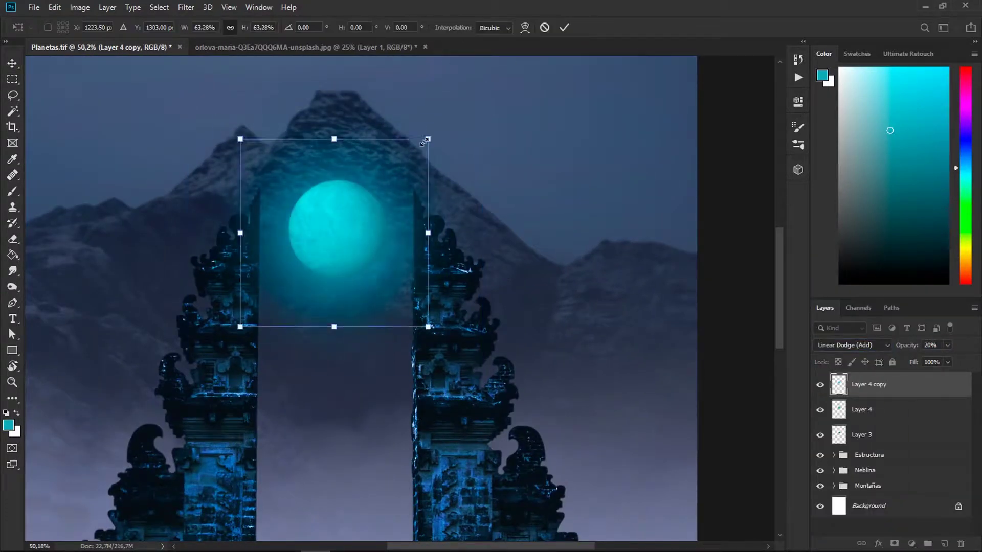
pyautogui.scroll(-3, 346, 408)
pyautogui.scroll(3, 405, 245)
pyautogui.press('F5')
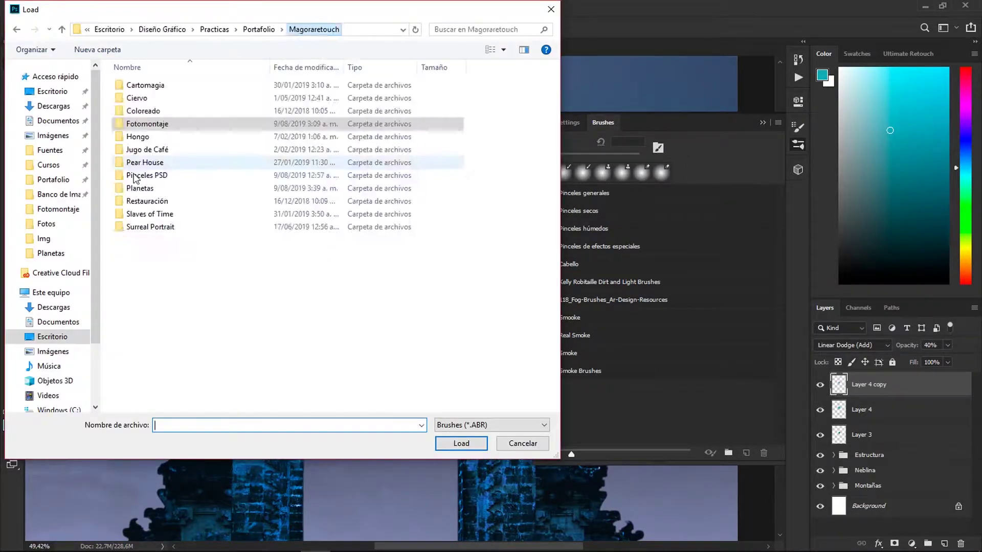
# Load the cloud brush set and paint tilted cloud strokes in Linear Dodge (Add) mode
pyautogui.doubleClick(161, 181)
pyautogui.doubleClick(153, 134)
pyautogui.click(593, 345)
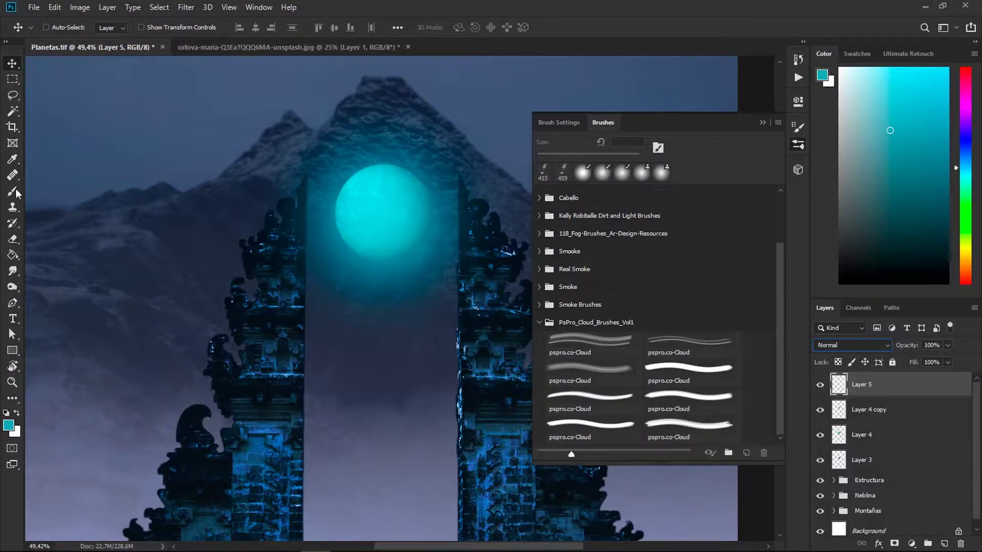
pyautogui.click(54, 7)
pyautogui.click(215, 304)
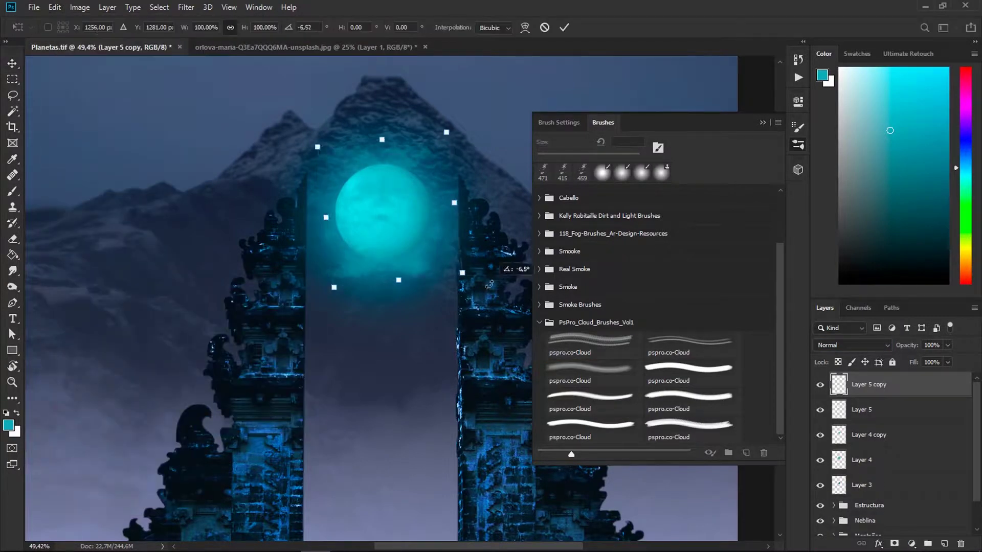
pyautogui.press('Return')
pyautogui.click(852, 345)
pyautogui.click(842, 438)
pyautogui.scroll(3, 456, 367)
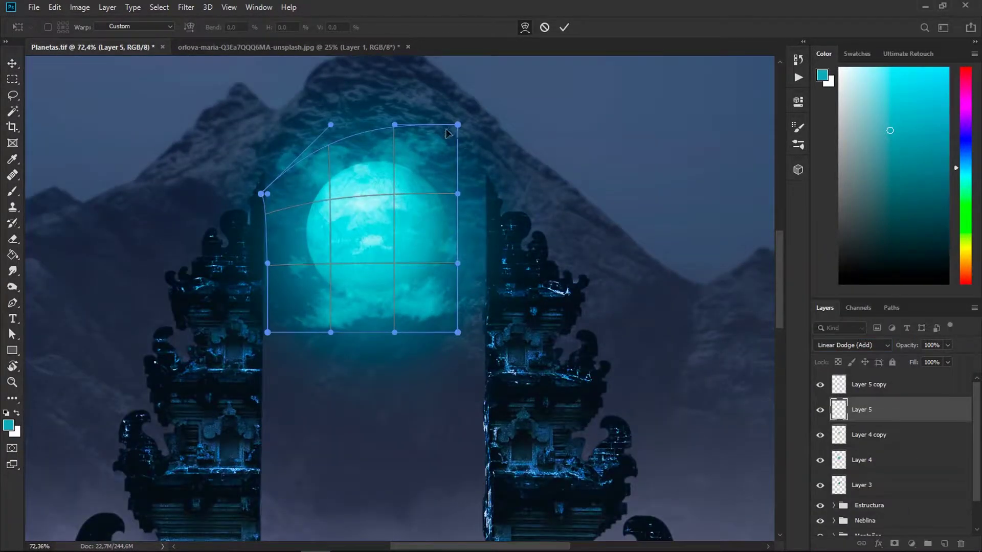
# Warp both cloud layers so they curve around the glowing orb
pyautogui.moveTo(451, 179); pyautogui.dragTo(386, 226)
pyautogui.press('Return')
pyautogui.hotkey('alt', ']')
pyautogui.hotkey('ctrl', 't')
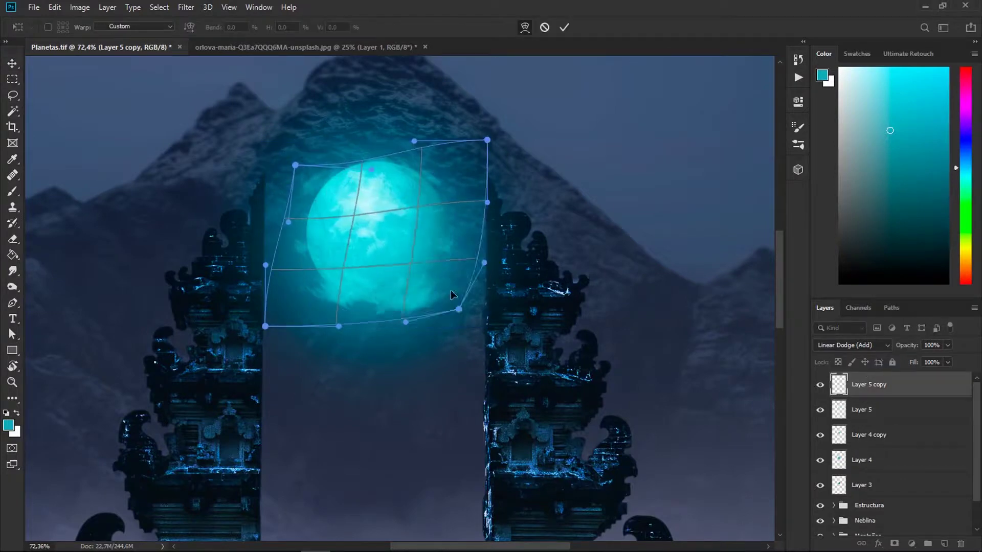
pyautogui.moveTo(451, 294); pyautogui.dragTo(420, 321)
# Mask the cloud layer and fade part of it with a soft black brush at 10%
pyautogui.press('b')
pyautogui.press('d')
pyautogui.scroll(2, 428, 297)
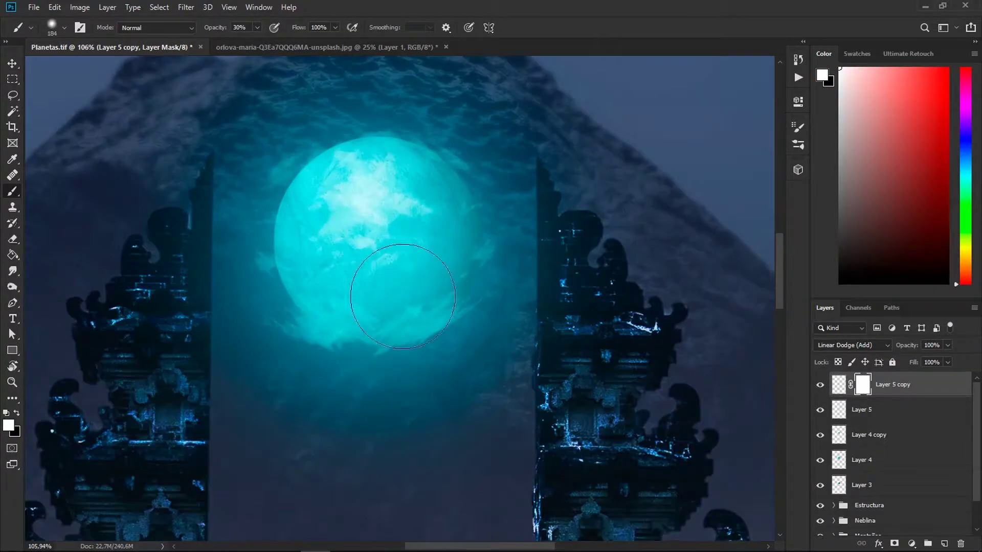
pyautogui.hotkey('alt', '[')
pyautogui.moveTo(470, 249); pyautogui.dragTo(368, 339)
pyautogui.scroll(-3, 368, 339)
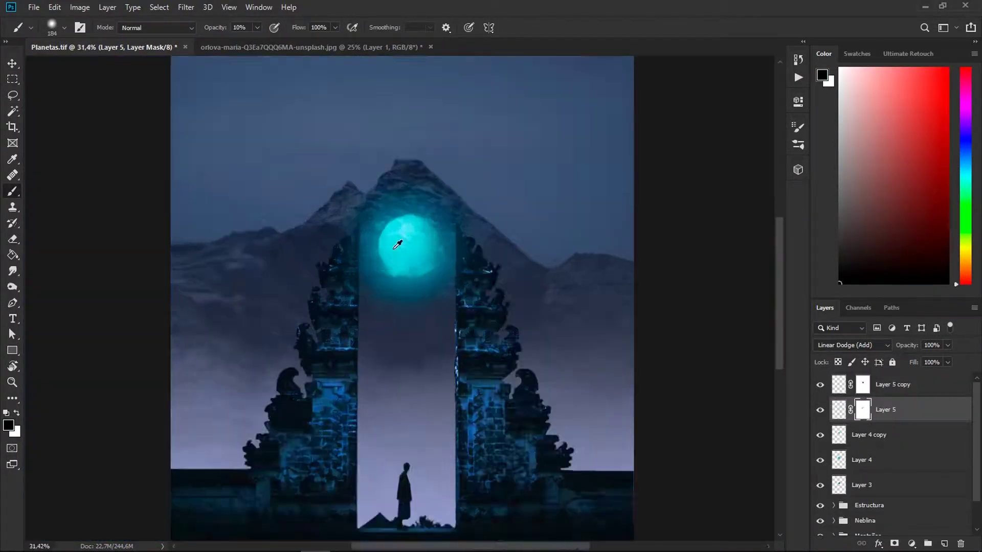
pyautogui.scroll(1, 368, 340)
pyautogui.press('1')
pyautogui.press('F5')
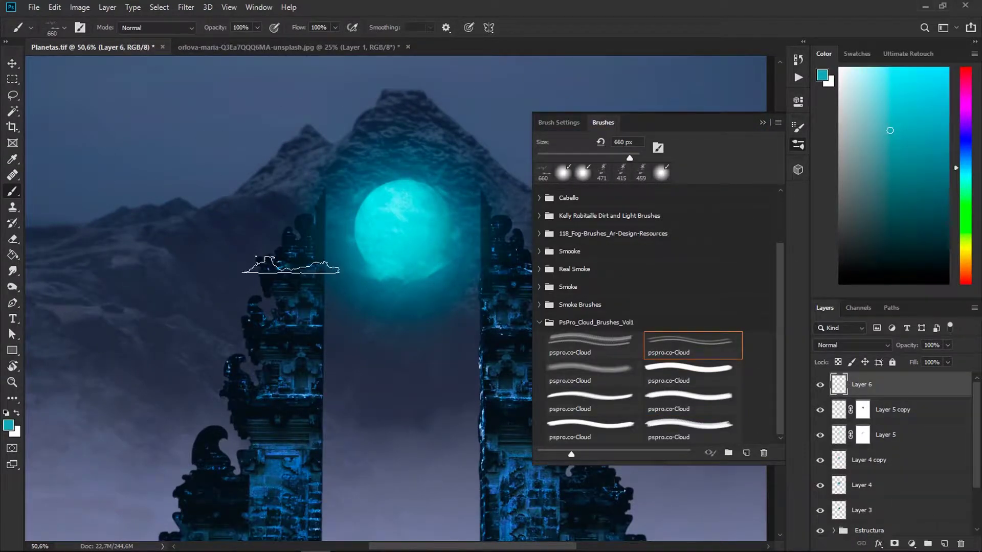
pyautogui.scroll(-2, 339, 204)
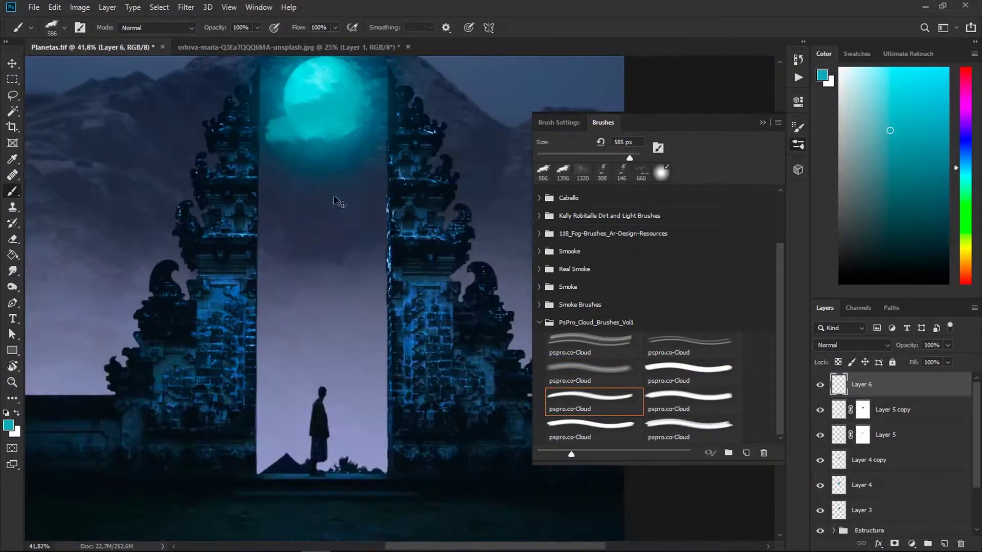
pyautogui.scroll(3, 306, 327)
# Nudge the Layer 6 clouds slightly left and soften them with Gaussian Blur
pyautogui.press('v')
pyautogui.moveTo(370, 327); pyautogui.dragTo(361, 328)
pyautogui.click(186, 8)
pyautogui.click(399, 190)
pyautogui.press('Return')
pyautogui.scroll(2, 358, 297)
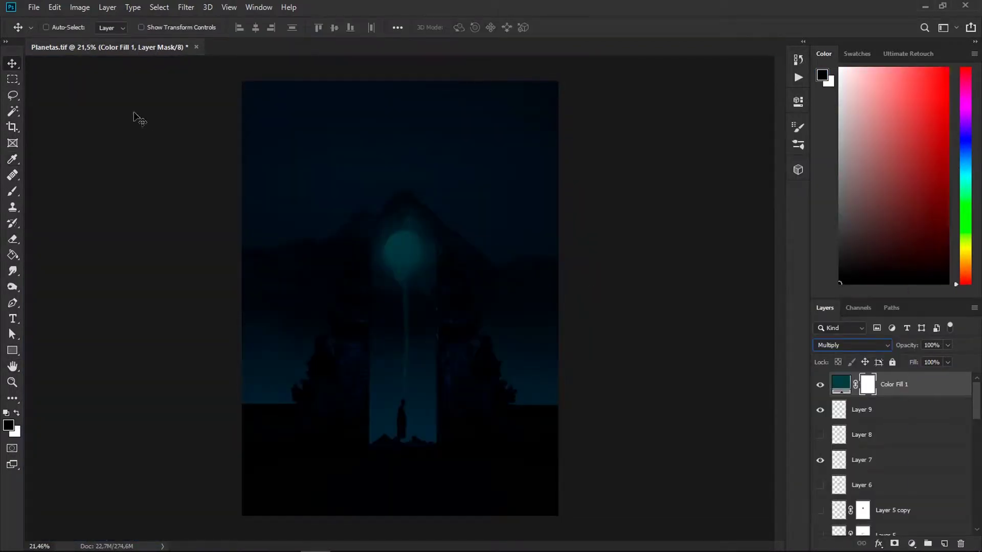
# Fade the teal fill around the orb with a white-to-black radial gradient, then paint red at 10%
pyautogui.press('x')
pyautogui.click(65, 27)
pyautogui.click(639, 133)
pyautogui.click(876, 121)
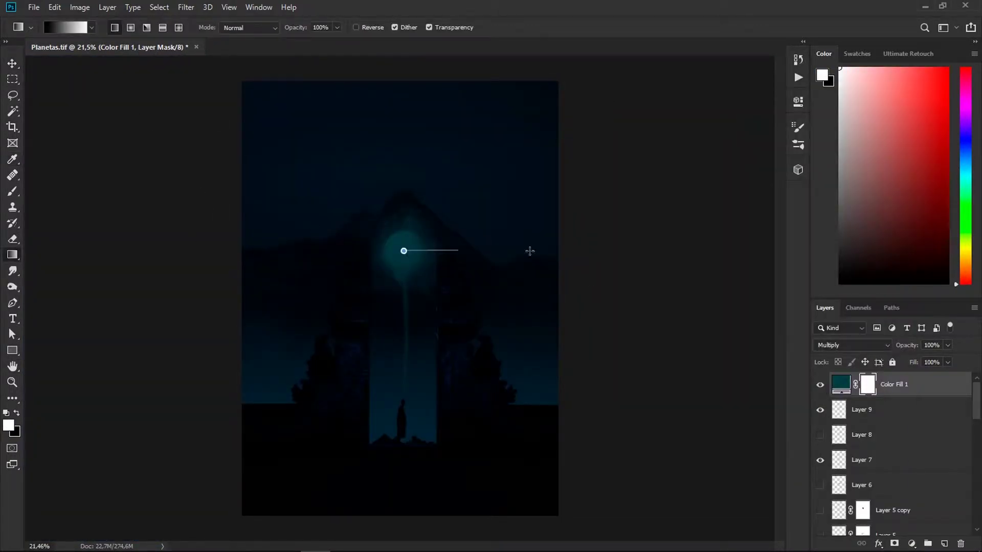
pyautogui.moveTo(401, 252); pyautogui.dragTo(762, 244)
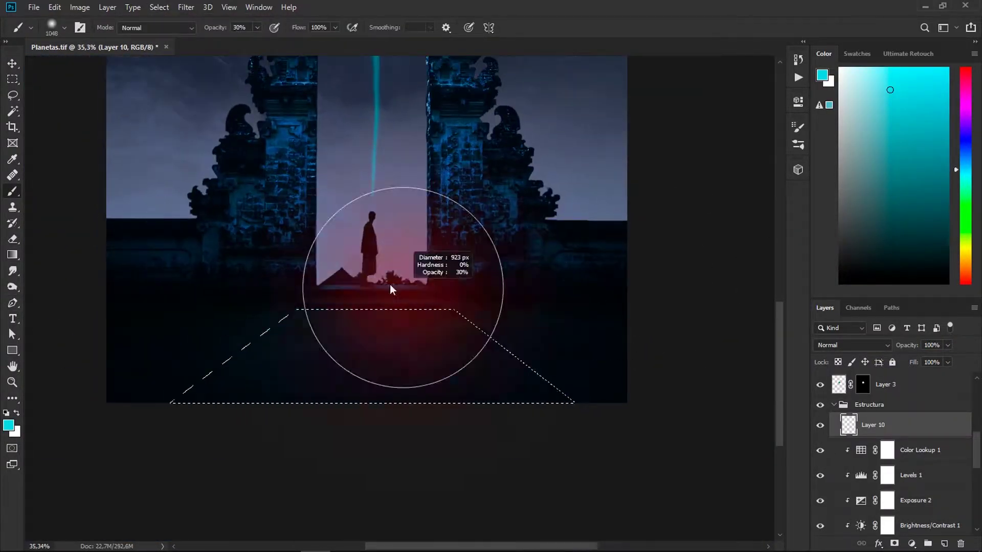
pyautogui.press('1')
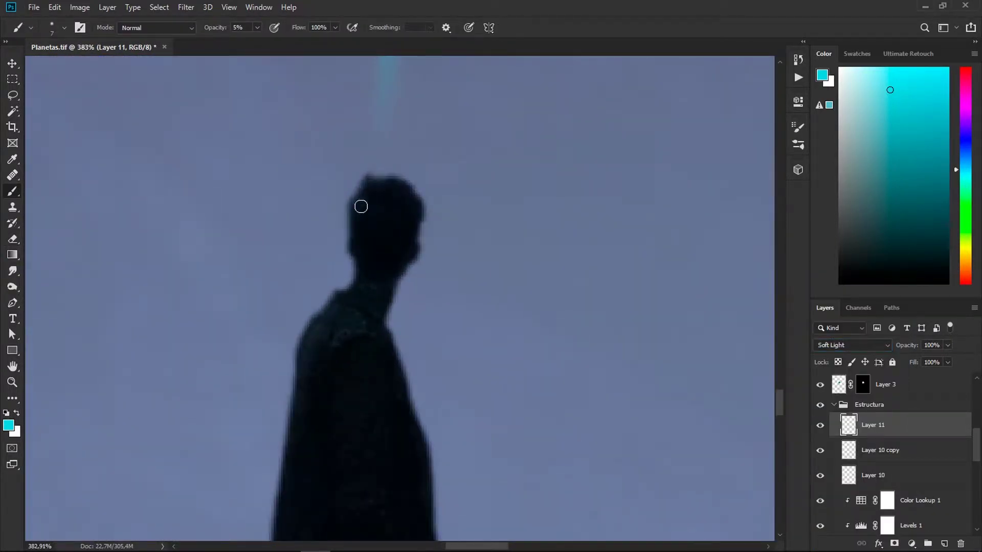
pyautogui.scroll(-3, 357, 252)
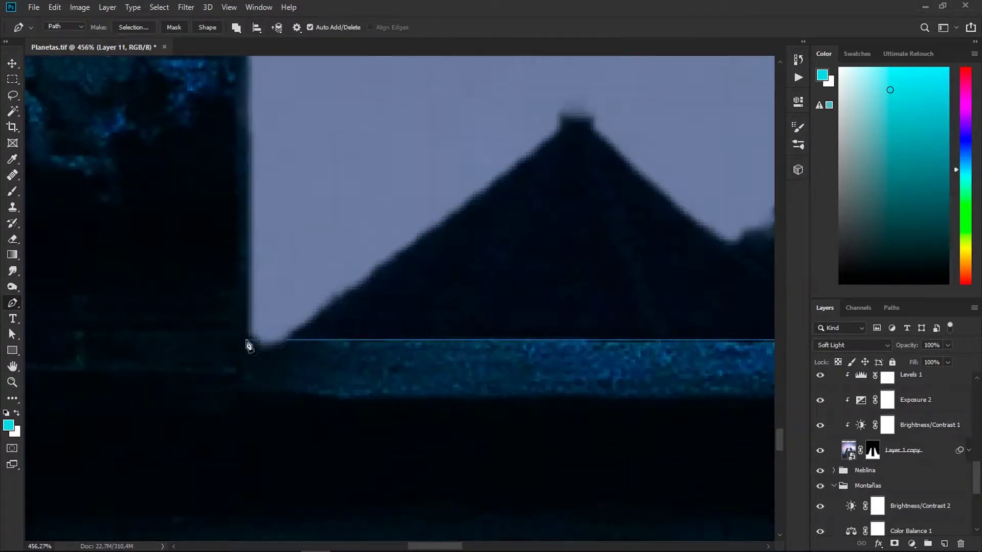
# Feather the selection and begin painting cyan highlights on the gate at 20% opacity
pyautogui.press('e')
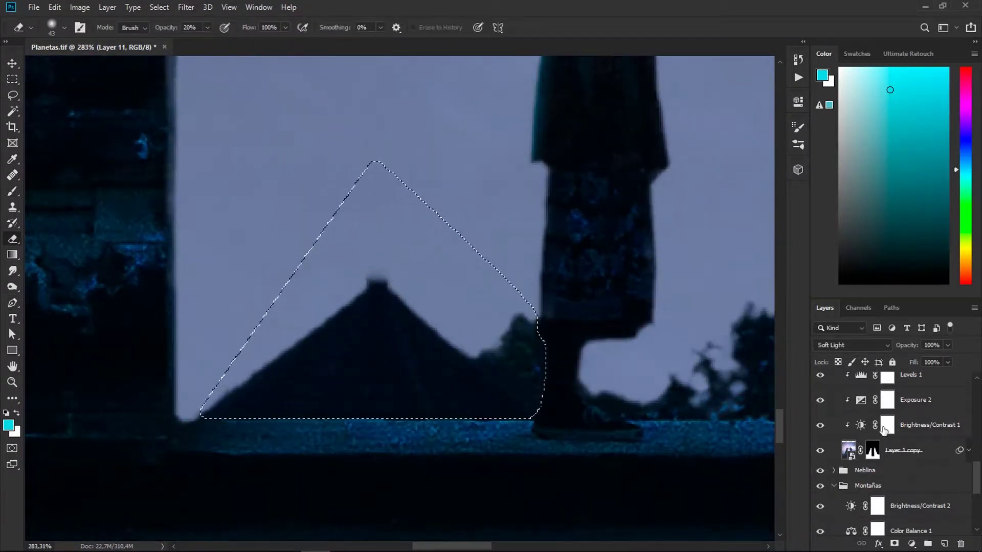
pyautogui.hotkey('shift', 'F6')
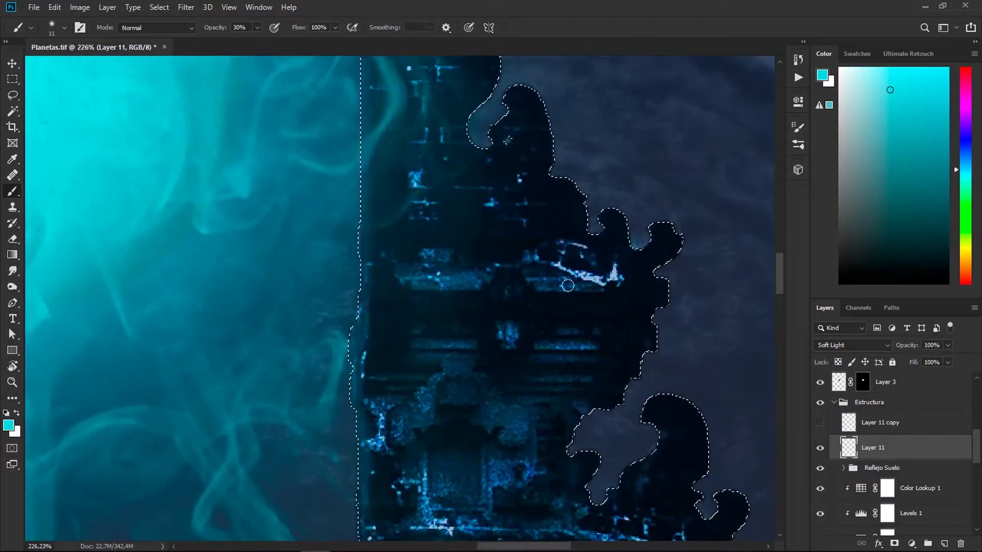
pyautogui.scroll(2, 491, 235)
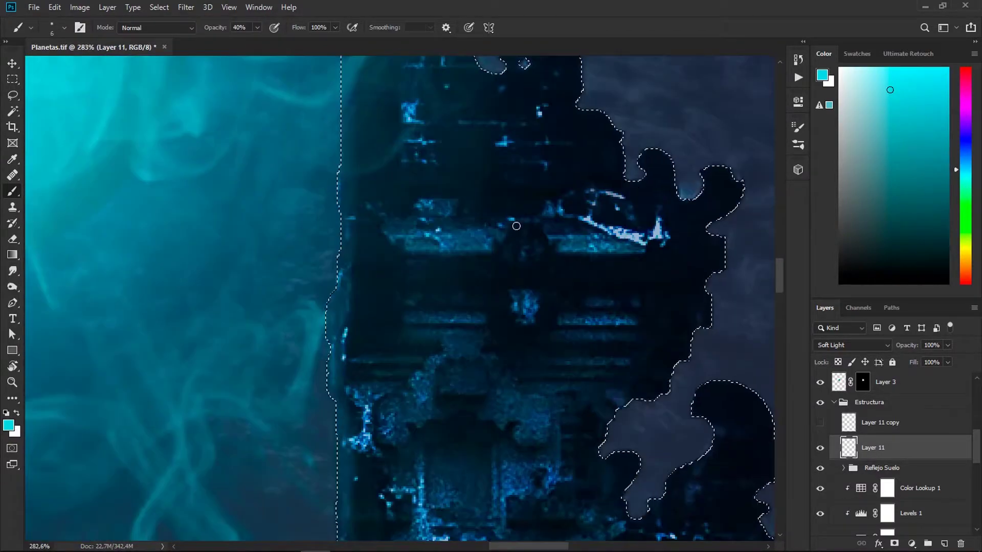
pyautogui.scroll(-3, 507, 264)
pyautogui.hscroll(-2, 507, 263)
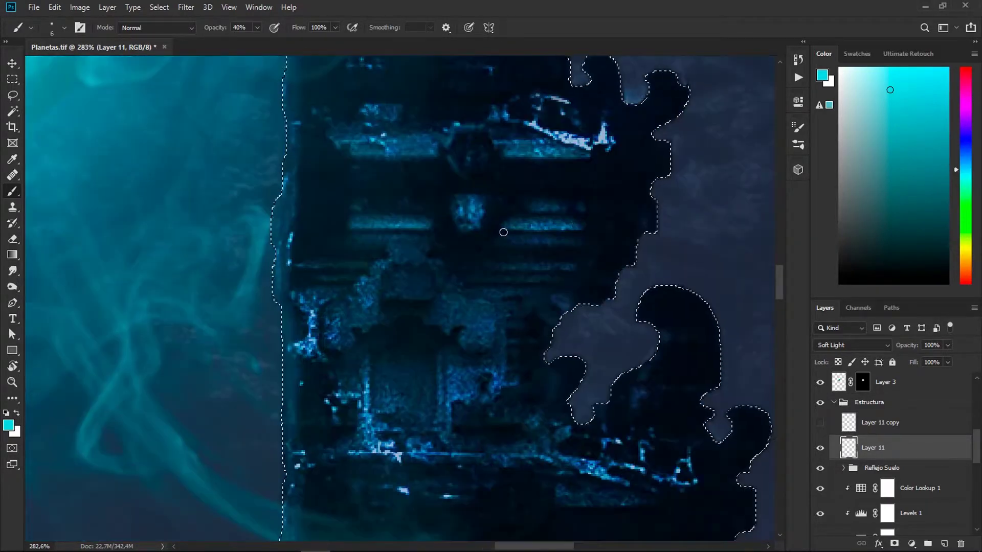
pyautogui.scroll(1, 540, 208)
pyautogui.press('5')
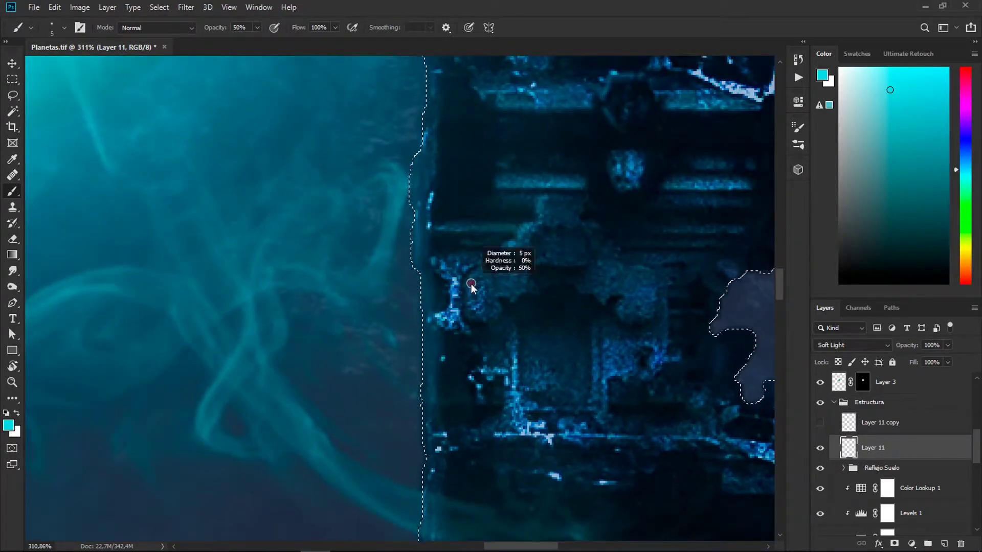
pyautogui.press(']')
pyautogui.press(']')
pyautogui.scroll(-5, 546, 234)
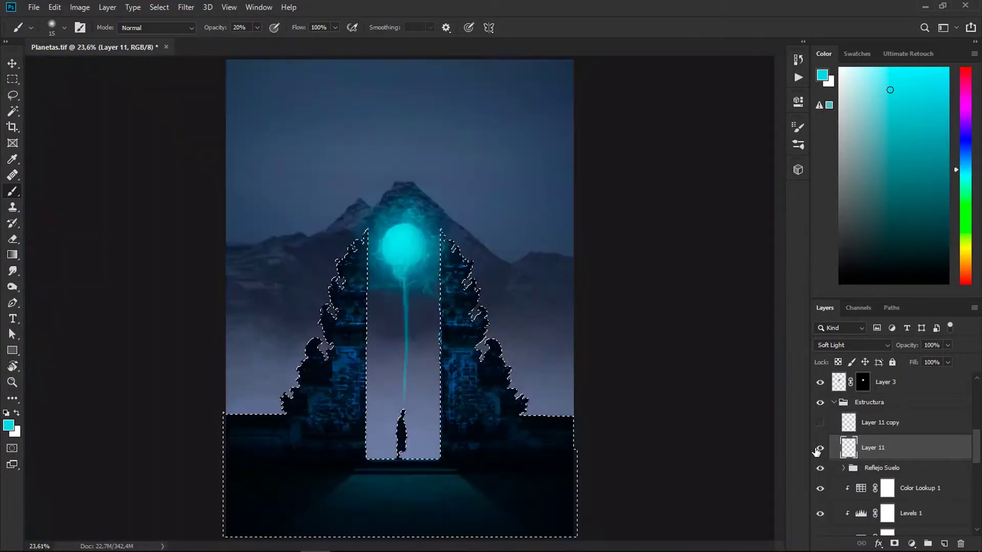
pyautogui.scroll(4, 436, 216)
pyautogui.press('2')
pyautogui.press('[')
pyautogui.press('[')
pyautogui.press('[')
pyautogui.scroll(1, 452, 265)
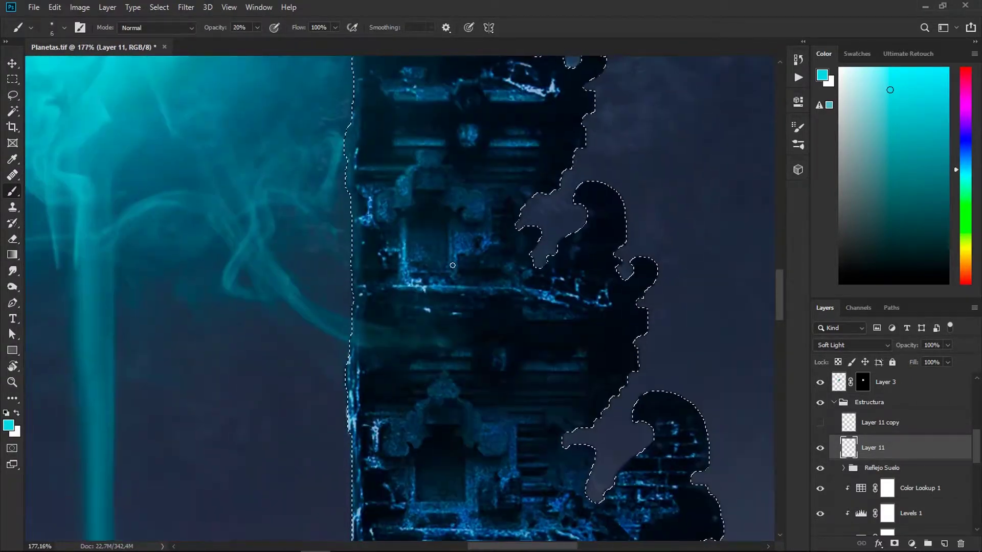
pyautogui.scroll(-2, 471, 211)
pyautogui.press('[')
pyautogui.press('[')
pyautogui.press('[')
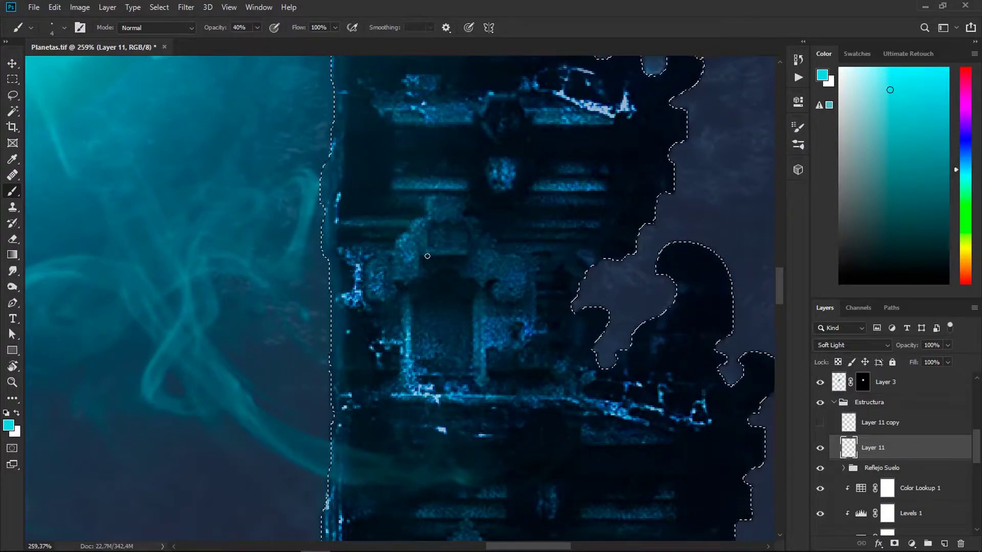
# Deselect and paint cyan highlights along the gate tower's edges with a fine brush at 10–50%
pyautogui.hotkey('ctrl', 'd')
pyautogui.scroll(2, 439, 252)
pyautogui.scroll(-1, 424, 198)
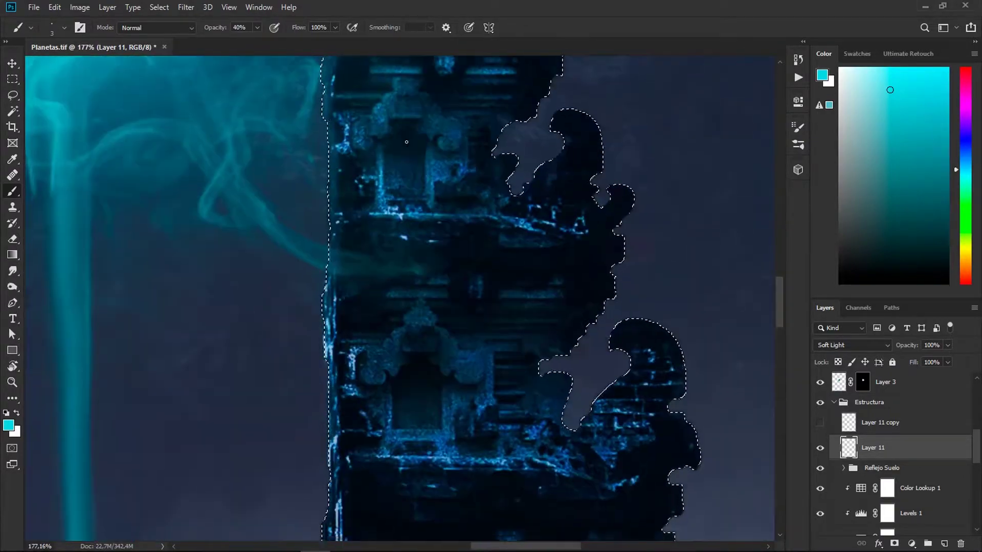
pyautogui.press(']')
pyautogui.press('2')
pyautogui.scroll(1, 425, 197)
pyautogui.scroll(1, 424, 197)
pyautogui.press('[')
pyautogui.press('[')
pyautogui.press('[')
pyautogui.press('5')
pyautogui.moveTo(422, 199); pyautogui.dragTo(349, 168)
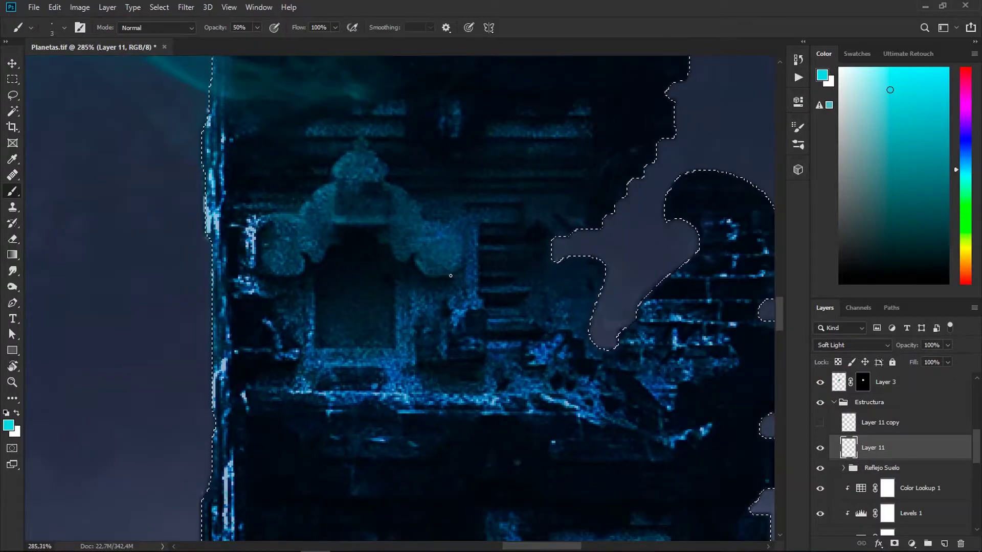
pyautogui.moveTo(402, 258); pyautogui.dragTo(467, 246)
pyautogui.moveTo(366, 294)
pyautogui.mouseDown()
pyautogui.moveTo(384, 252)
pyautogui.moveTo(373, 307)
pyautogui.mouseUp()
pyautogui.scroll(1, 432, 213)
pyautogui.press('[')
pyautogui.press('[')
pyautogui.press('[')
pyautogui.press('1')
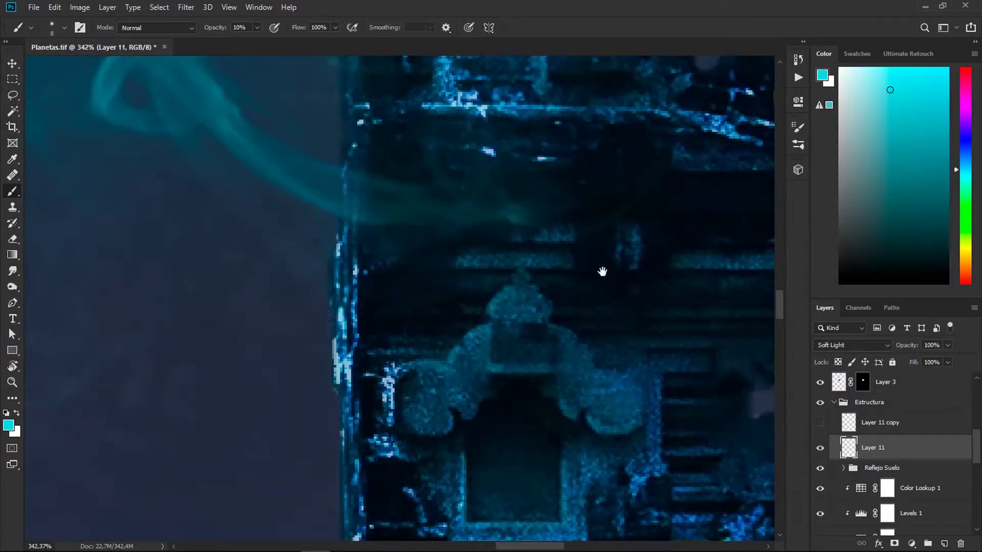
# Paint cyan highlights on the gate's right side and pillar ornament, and save the file
pyautogui.moveTo(632, 231); pyautogui.dragTo(392, 131)
pyautogui.press('[')
pyautogui.press('[')
pyautogui.press('[')
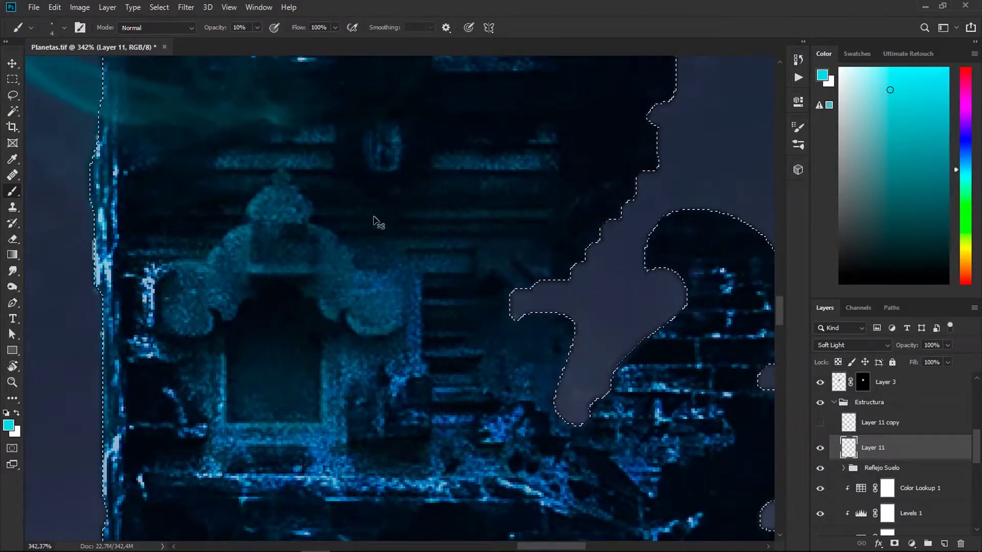
pyautogui.scroll(-1, 391, 221)
pyautogui.moveTo(639, 240); pyautogui.dragTo(499, 181)
pyautogui.scroll(-5, 604, 183)
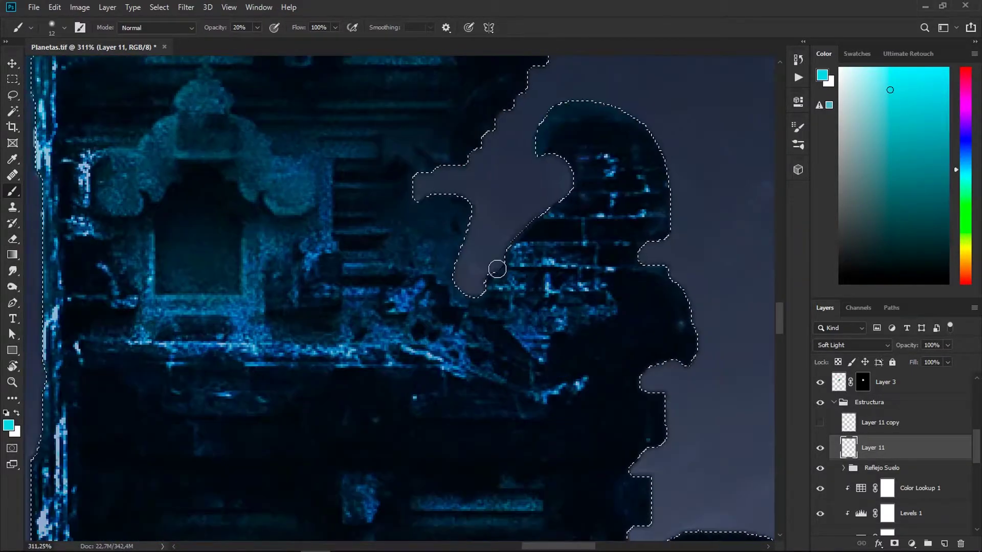
pyautogui.scroll(-5, 499, 256)
pyautogui.press(']')
pyautogui.press(']')
pyautogui.press(']')
pyautogui.scroll(-3, 371, 213)
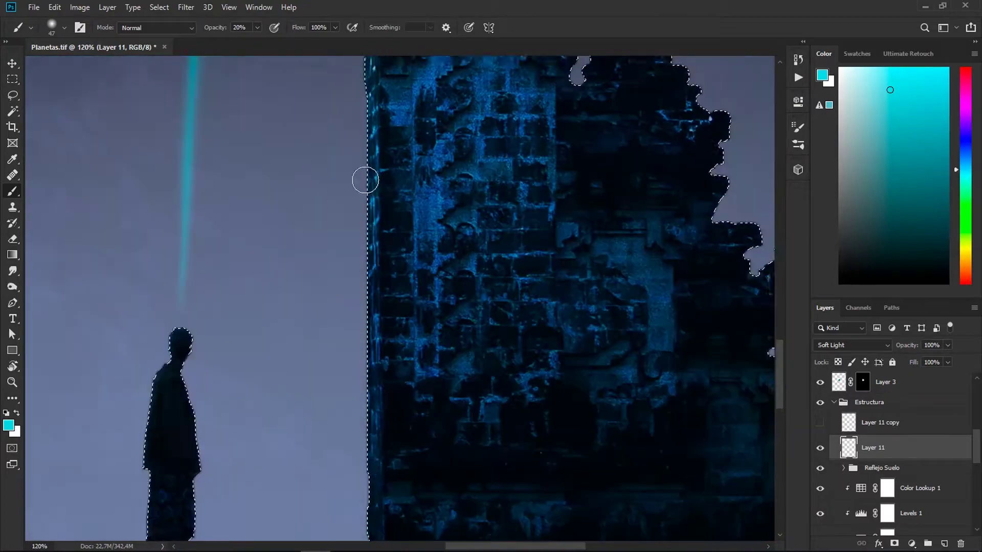
pyautogui.scroll(-5, 418, 239)
pyautogui.scroll(-9, 327, 278)
pyautogui.hotkey('ctrl', 's')
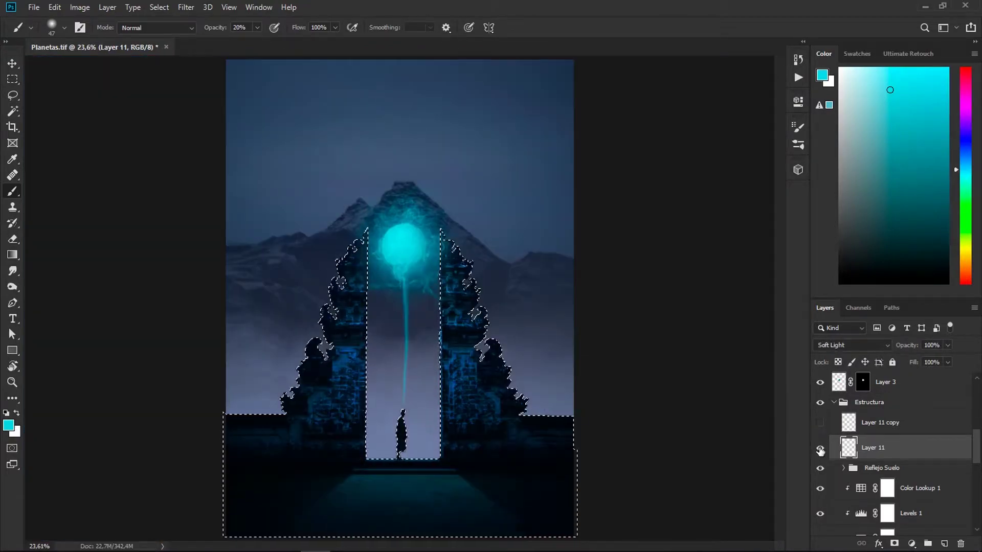
pyautogui.scroll(10, 363, 307)
pyautogui.press('4')
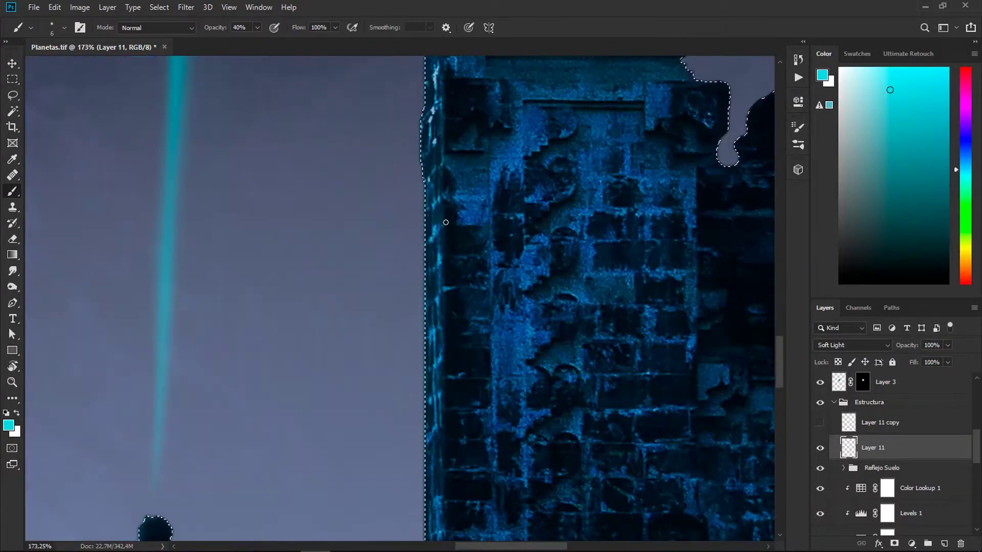
# Highlight the left pillar's carvings and upper ornament in cyan at 30–40% opacity
pyautogui.moveTo(405, 239); pyautogui.dragTo(451, 199)
pyautogui.scroll(3, 451, 199)
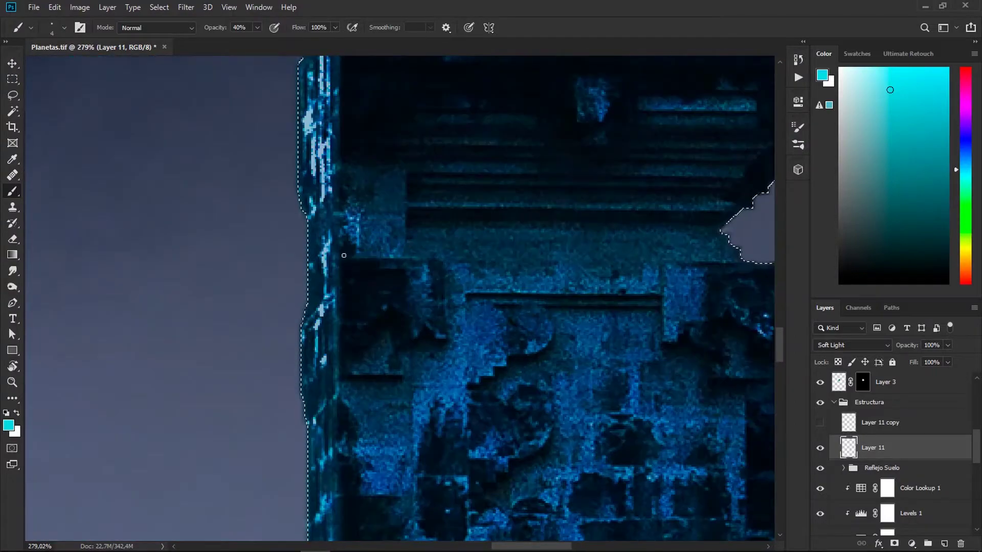
pyautogui.moveTo(416, 263)
pyautogui.mouseDown()
pyautogui.moveTo(328, 369)
pyautogui.moveTo(277, 326)
pyautogui.mouseUp()
pyautogui.press('[')
pyautogui.press('[')
pyautogui.press('3')
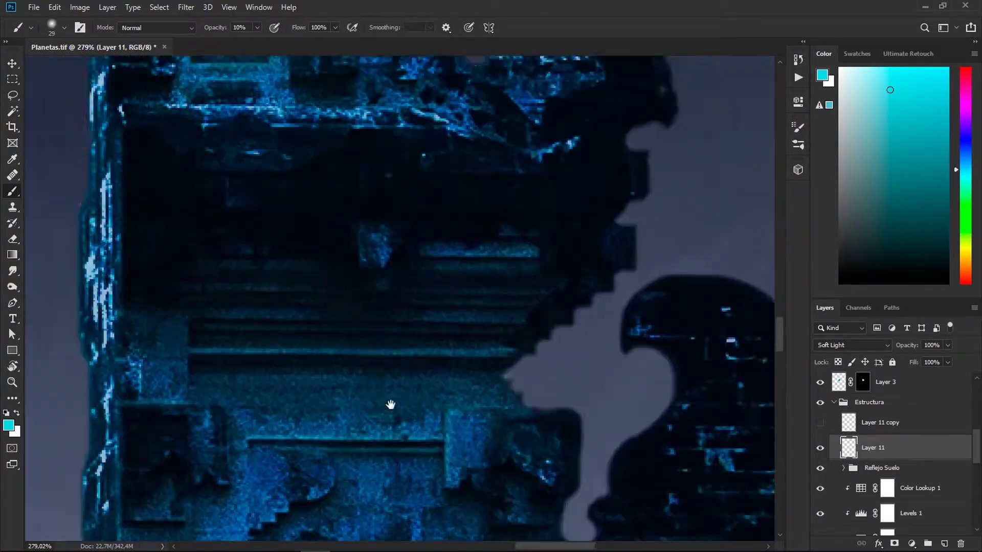
pyautogui.moveTo(449, 308)
pyautogui.mouseDown()
pyautogui.moveTo(402, 338)
pyautogui.moveTo(548, 198)
pyautogui.moveTo(512, 311)
pyautogui.moveTo(468, 266)
pyautogui.mouseUp()
pyautogui.scroll(-2, 548, 198)
pyautogui.press('4')
pyautogui.press(']')
pyautogui.press(']')
pyautogui.scroll(2, 511, 310)
pyautogui.press('[')
pyautogui.press('[')
pyautogui.press('[')
# Brush cyan onto the gate's inner carvings and base near the figure at 10–30% opacity
pyautogui.moveTo(385, 114)
pyautogui.mouseDown()
pyautogui.moveTo(378, 300)
pyautogui.moveTo(375, 245)
pyautogui.mouseUp()
pyautogui.press(']')
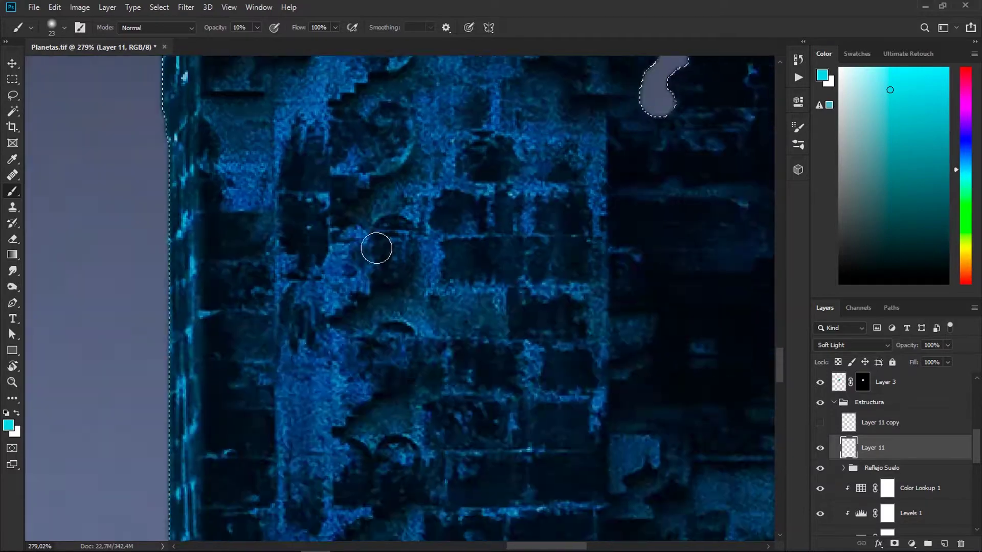
pyautogui.scroll(-1, 375, 245)
pyautogui.moveTo(502, 223); pyautogui.dragTo(498, 222)
pyautogui.press('3')
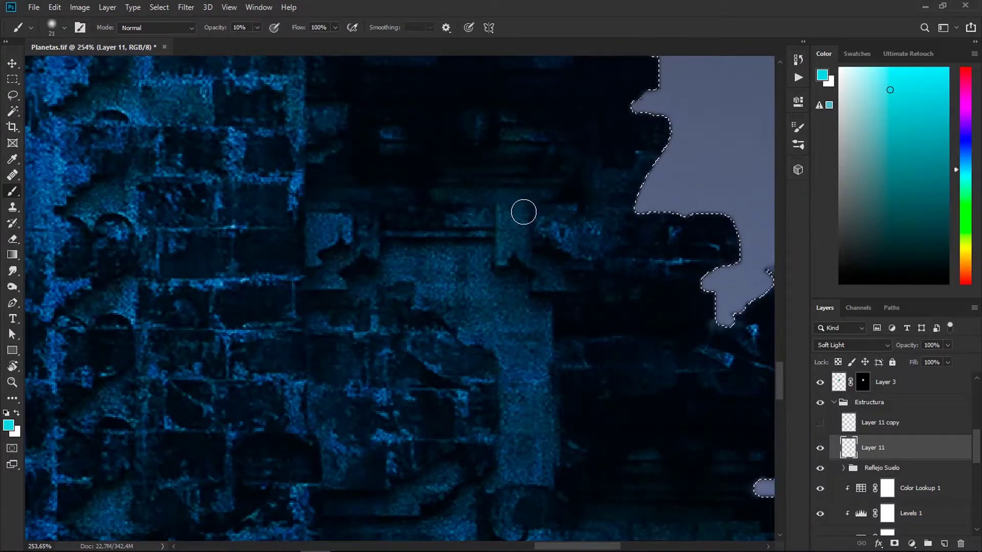
pyautogui.scroll(-2, 515, 257)
pyautogui.press('1')
pyautogui.scroll(-3, 517, 322)
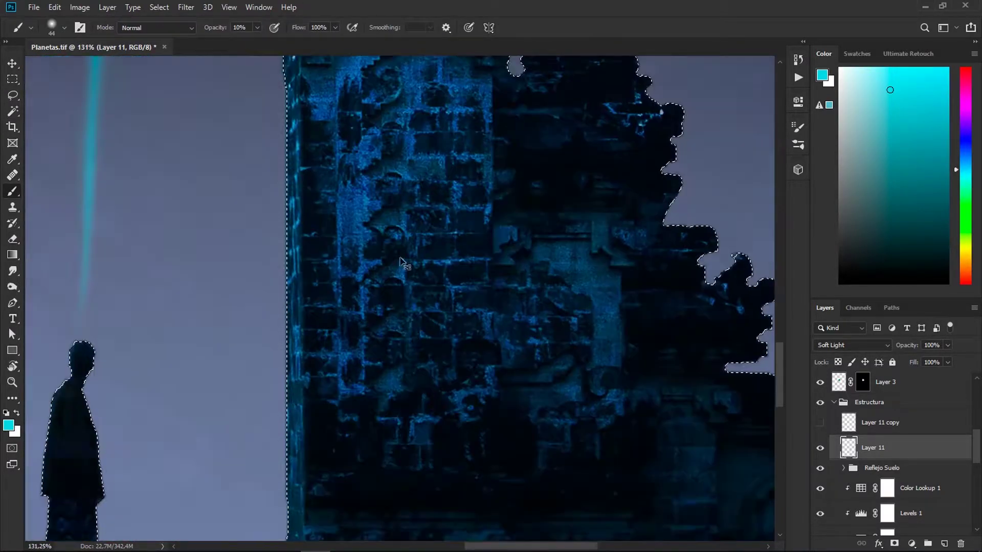
pyautogui.scroll(-2, 433, 278)
pyautogui.scroll(3, 432, 279)
pyautogui.press('[')
pyautogui.press('[')
pyautogui.press('[')
pyautogui.press('2')
pyautogui.moveTo(469, 368); pyautogui.dragTo(353, 346)
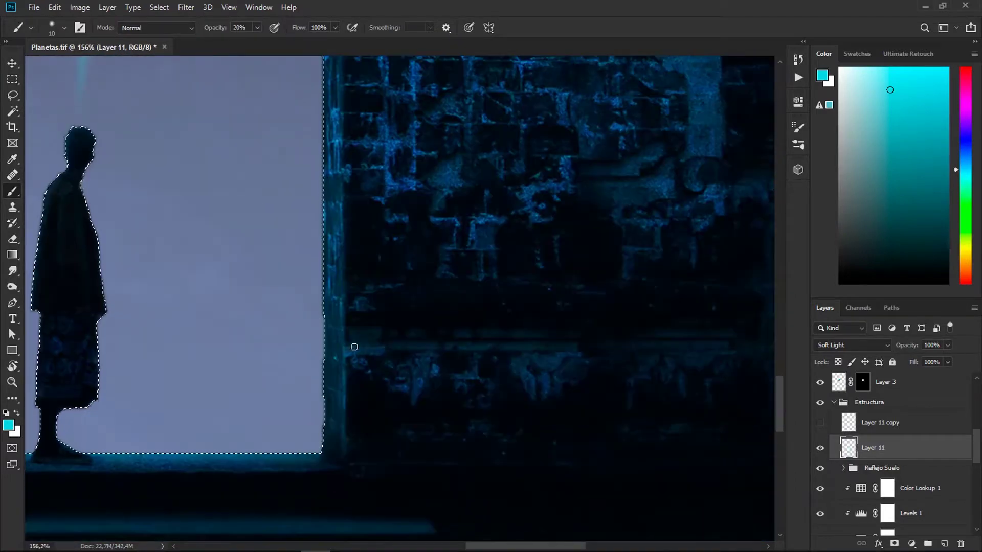
pyautogui.scroll(1, 347, 336)
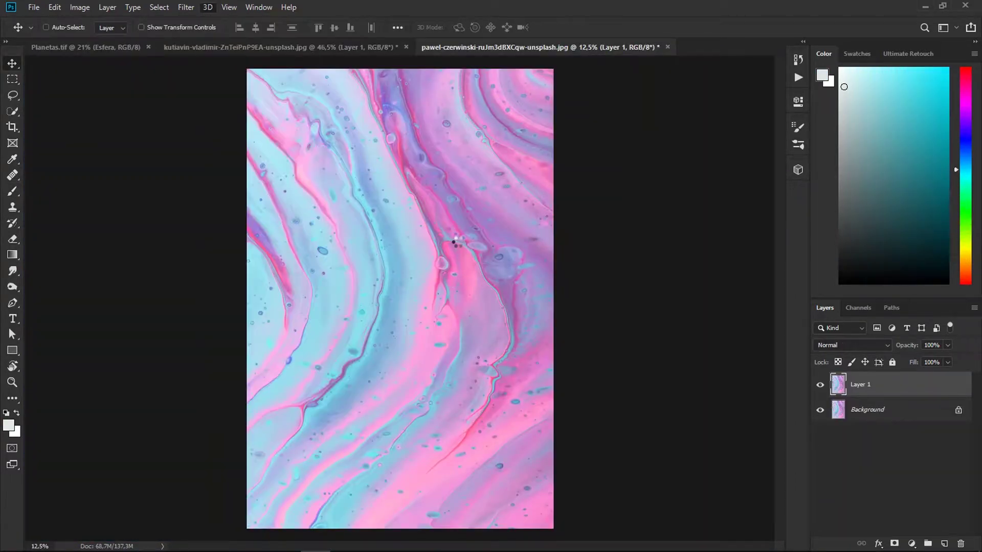
# Turn the pink marble texture into a 3D sphere and angle Infinite Light 1 to shade it
pyautogui.click(501, 213)
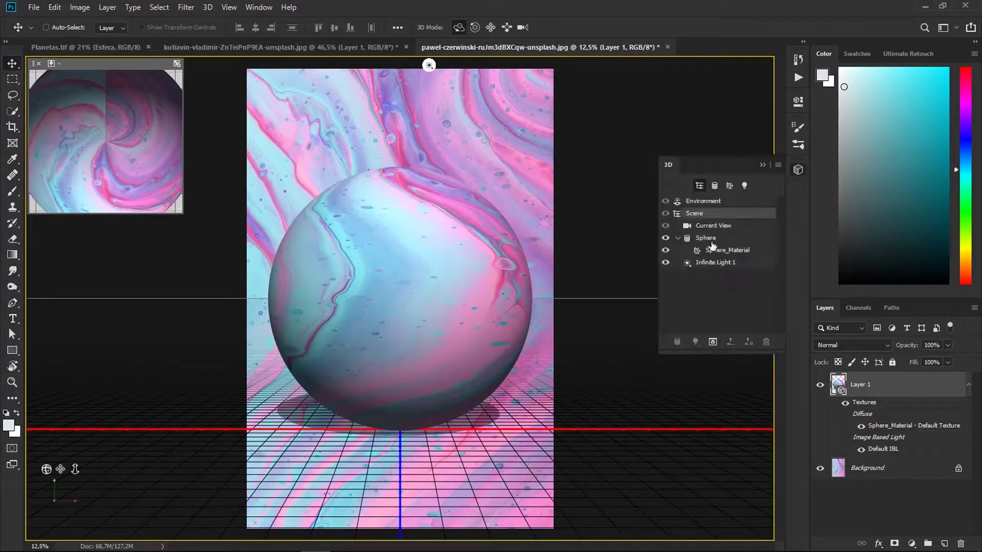
pyautogui.click(715, 262)
pyautogui.click(798, 101)
pyautogui.click(797, 170)
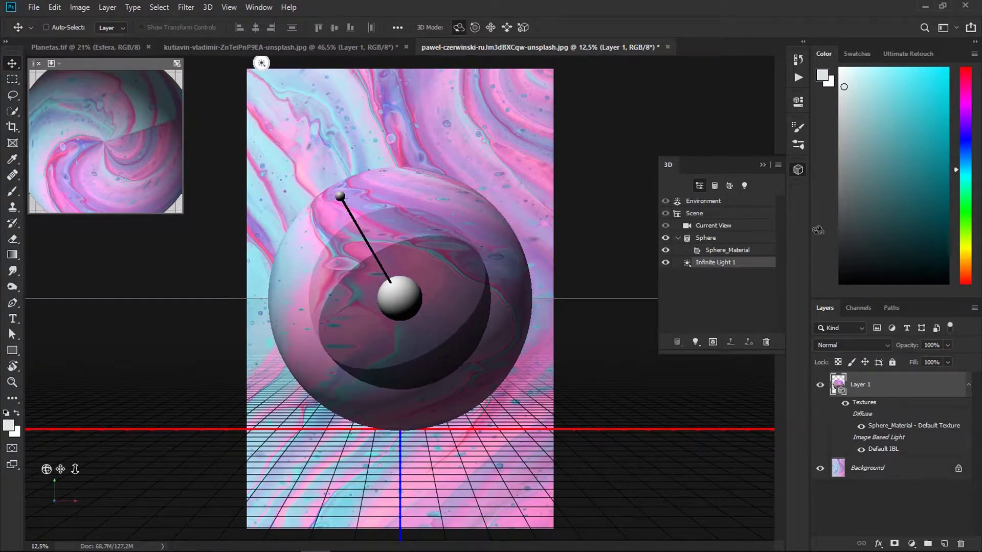
pyautogui.click(798, 170)
# Rasterize the 3D sphere and drag it into Planetas.tif as Layer 12, ready to resize
pyautogui.rightClick(862, 391)
pyautogui.click(869, 513)
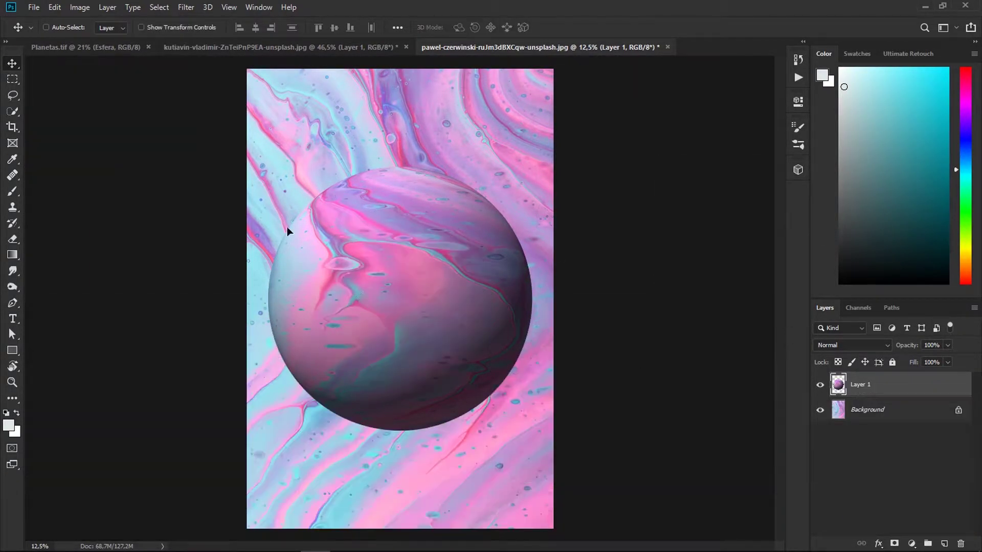
pyautogui.moveTo(360, 307); pyautogui.dragTo(483, 199)
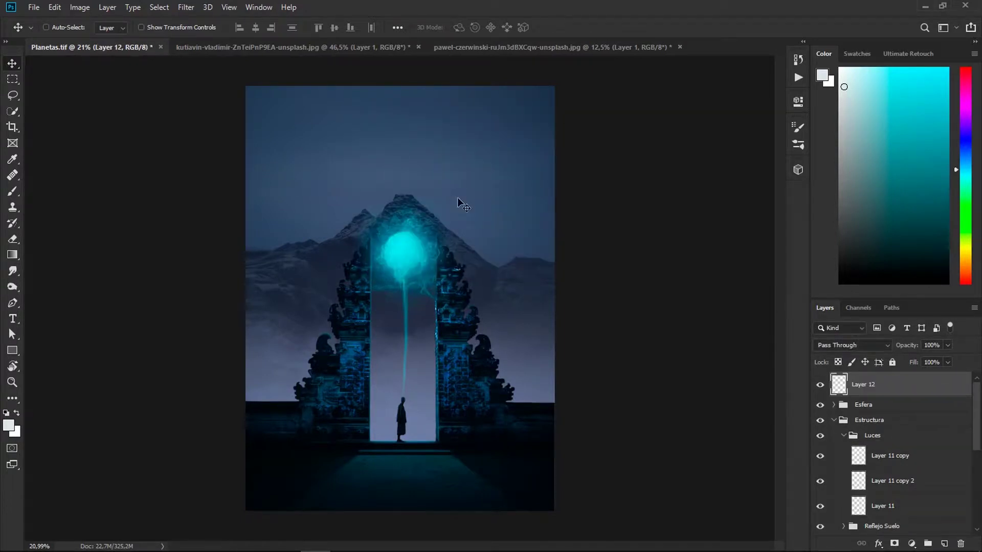
pyautogui.hotkey('ctrl', 't')
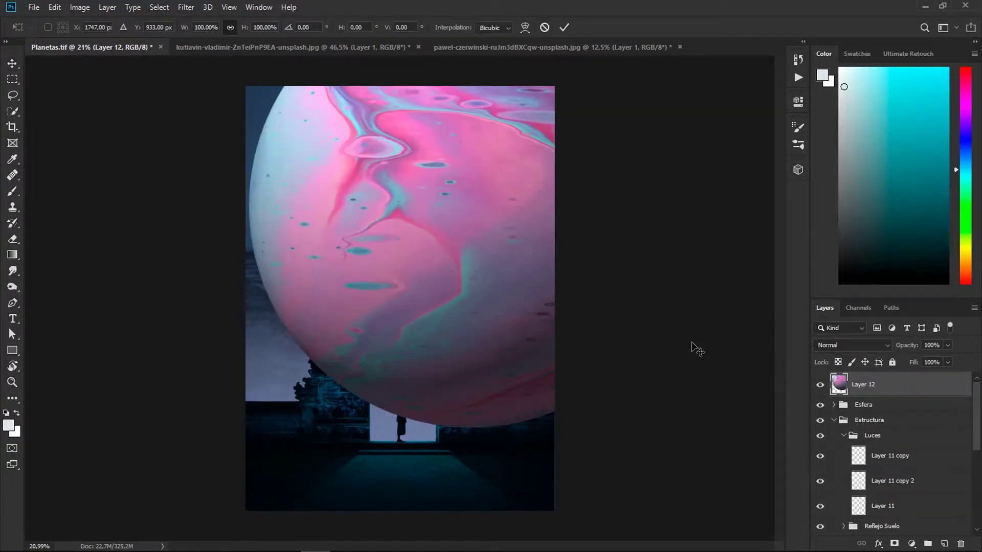
# Scale the planet to about 57%, then start a Pen path up the mountain's right slope
pyautogui.moveTo(663, 399); pyautogui.dragTo(490, 212)
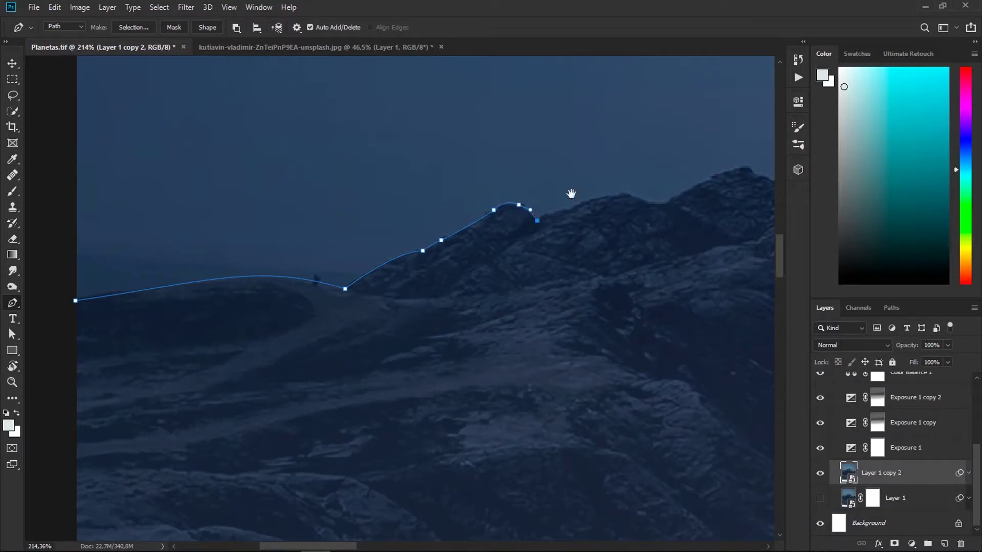
pyautogui.scroll(3, 397, 291)
pyautogui.click(392, 310)
pyautogui.click(504, 262)
pyautogui.click(537, 252)
pyautogui.click(572, 229)
pyautogui.click(579, 219)
pyautogui.click(471, 223)
pyautogui.click(410, 300)
pyautogui.click(446, 302)
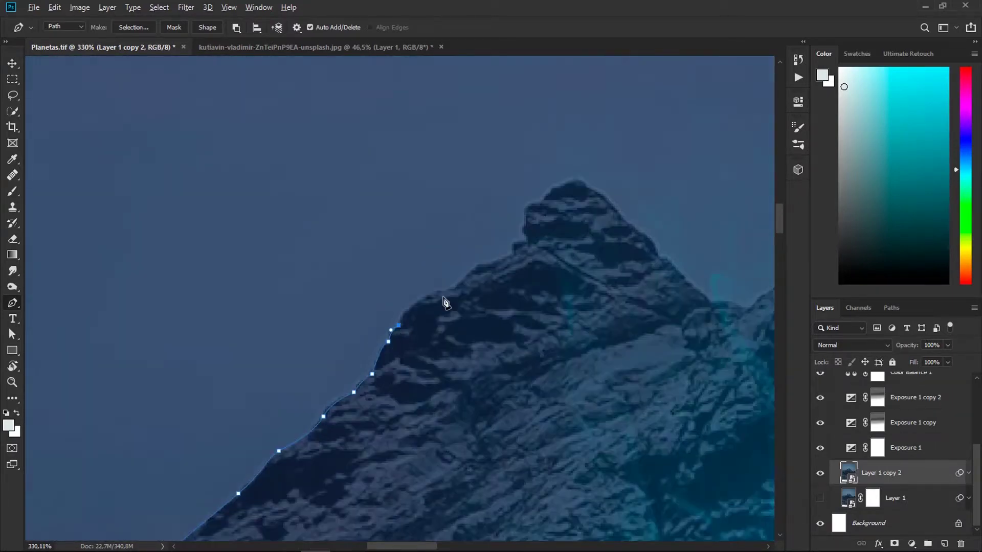
pyautogui.click(333, 337)
pyautogui.click(342, 335)
# Continue the Pen path across the peak with curved points following the ridge
pyautogui.scroll(-2, 353, 322)
pyautogui.scroll(-2, 358, 302)
pyautogui.scroll(-2, 364, 281)
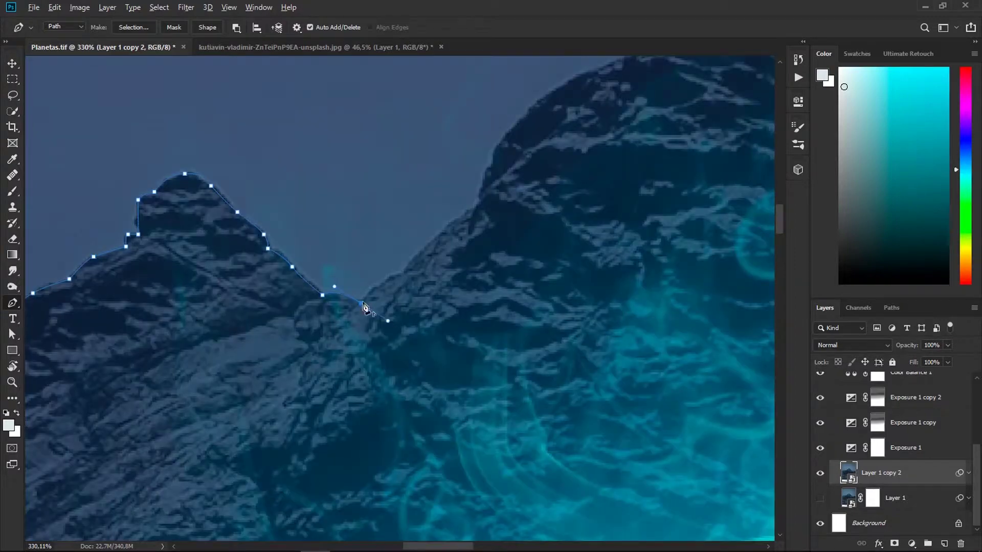
pyautogui.scroll(-2, 371, 261)
pyautogui.scroll(2, 371, 261)
pyautogui.scroll(2, 378, 248)
pyautogui.scroll(1, 386, 232)
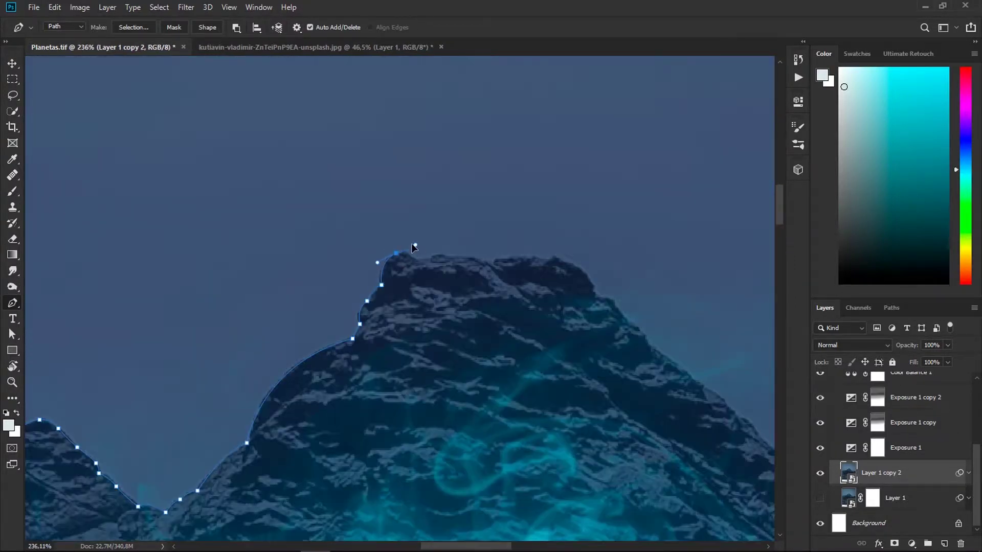
pyautogui.scroll(1, 393, 217)
pyautogui.click(460, 214)
pyautogui.click(521, 238)
pyautogui.moveTo(522, 238); pyautogui.dragTo(322, 167)
pyautogui.click(343, 196)
# Trace curved path points along the slope and next ridge, past the image's right edge
pyautogui.moveTo(349, 259); pyautogui.dragTo(153, 128)
pyautogui.click(433, 320)
pyautogui.moveTo(462, 386); pyautogui.dragTo(163, 310)
pyautogui.click(339, 208)
pyautogui.moveTo(384, 192); pyautogui.dragTo(145, 152)
pyautogui.click(357, 121)
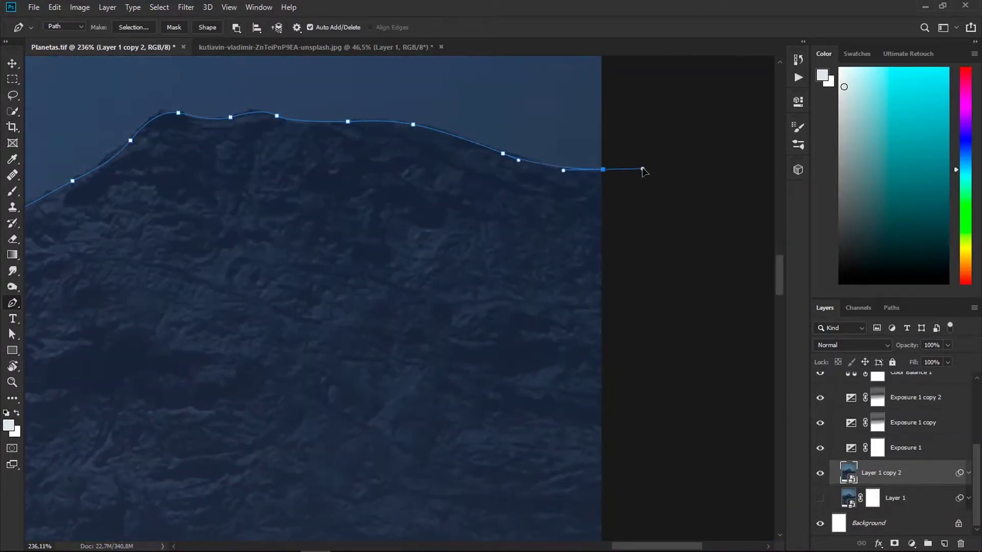
# Close the path around the sky and convert it into a selection
pyautogui.hotkey('ctrl', '0')
pyautogui.click(614, 185)
pyautogui.click(226, 184)
pyautogui.click(252, 406)
pyautogui.hotkey('ctrl', 'Return')
# Add a layer mask to Layer 1 copy 2, hiding the sky above the peaks
pyautogui.click(236, 28)
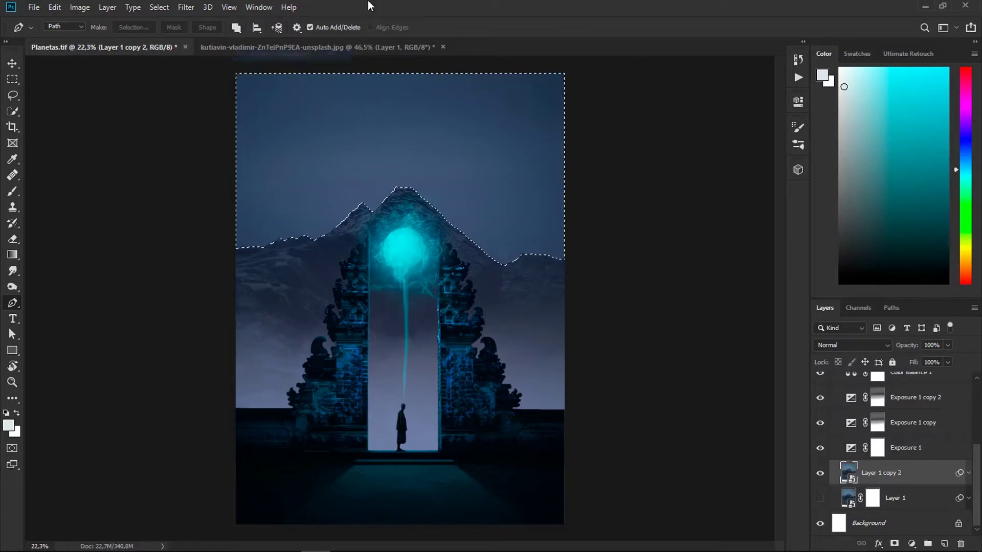
pyautogui.click(249, 55)
pyautogui.keyDown('alt'); pyautogui.click(894, 543); pyautogui.keyUp('alt')
pyautogui.scroll(3, 465, 199)
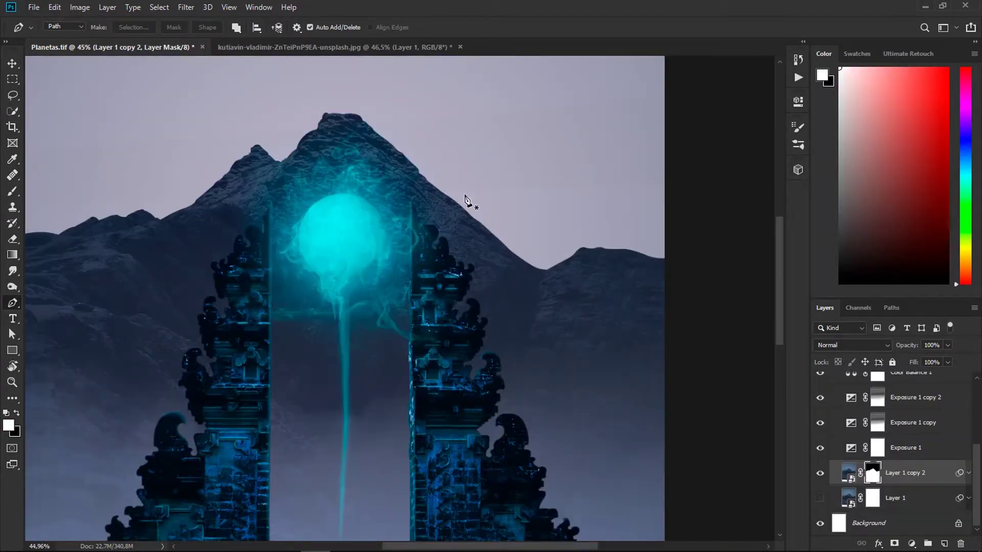
pyautogui.press('v')
pyautogui.hotkey('ctrl', '1')
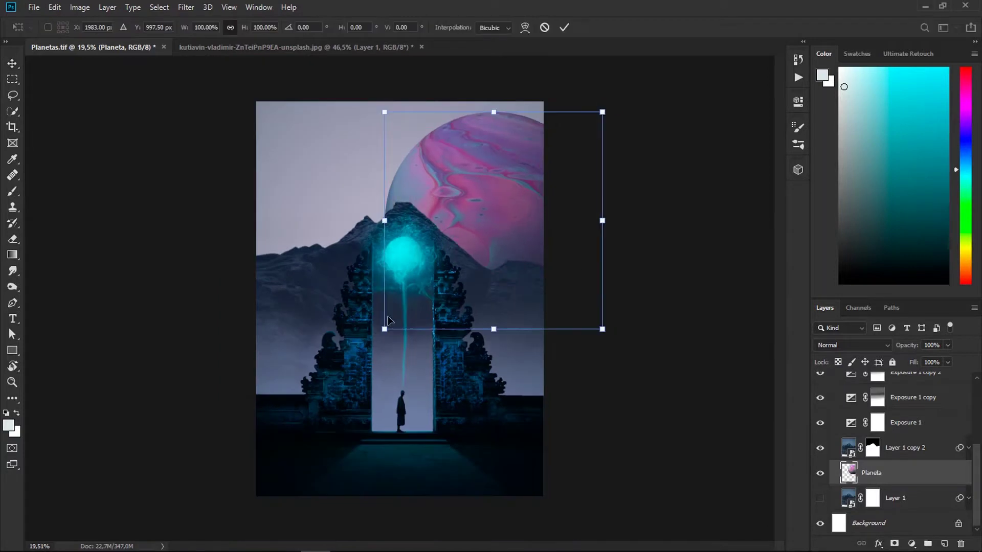
# Move the pink planet up behind the mountains, then open the unsplash stock photo
pyautogui.moveTo(414, 169); pyautogui.dragTo(495, 174)
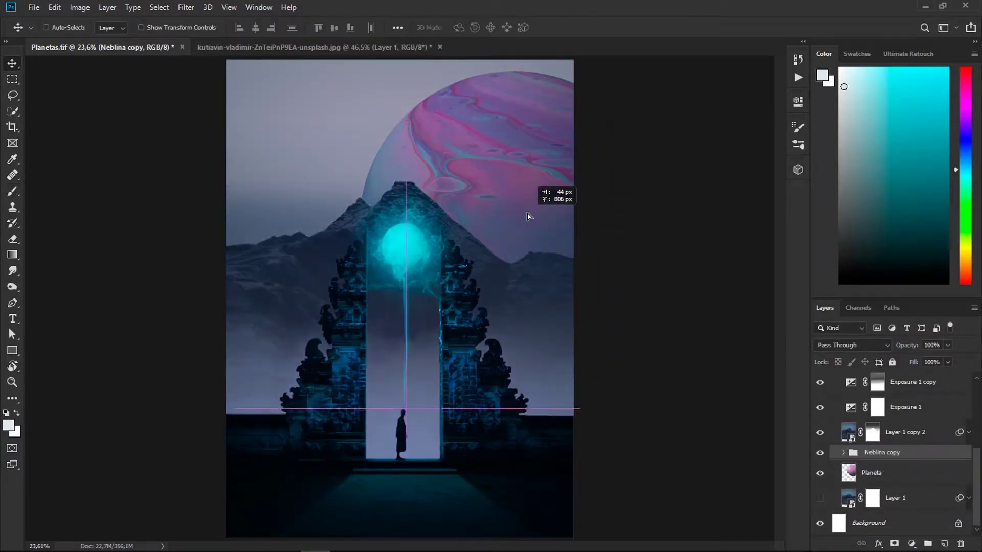
pyautogui.press('b')
pyautogui.hotkey('ctrl', 'o')
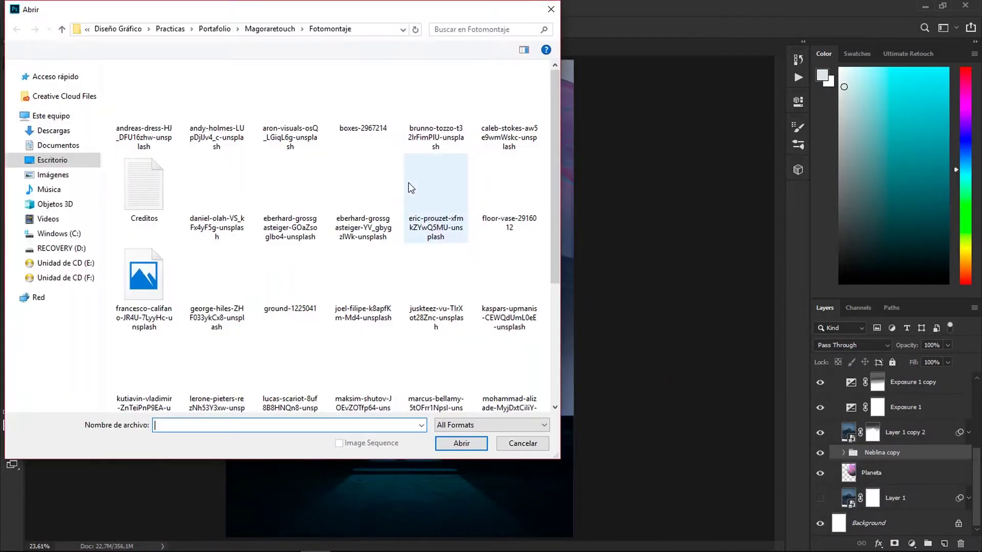
pyautogui.doubleClick(216, 93)
pyautogui.click(590, 276)
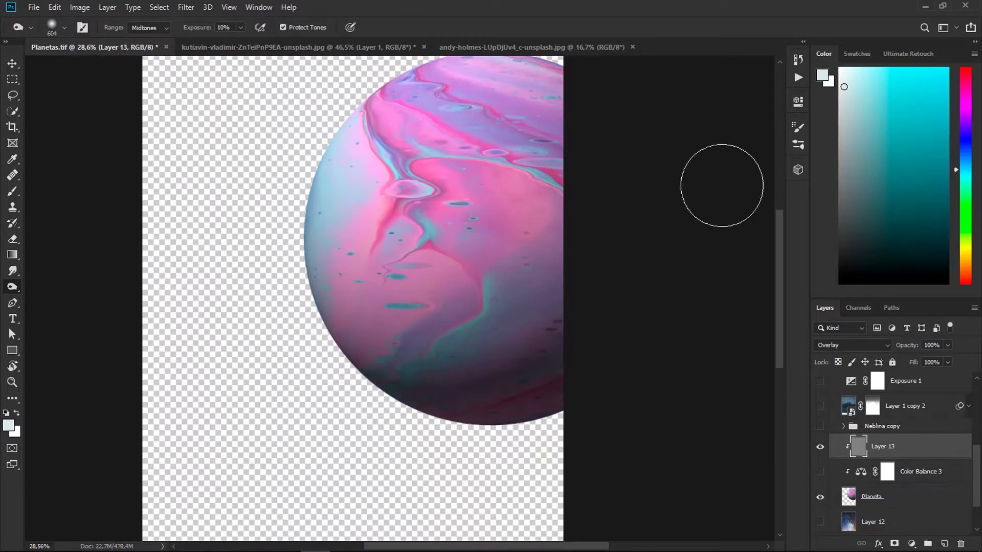
# Shift the view to bring the whole pink planet into frame
pyautogui.moveTo(420, 197); pyautogui.dragTo(464, 285)
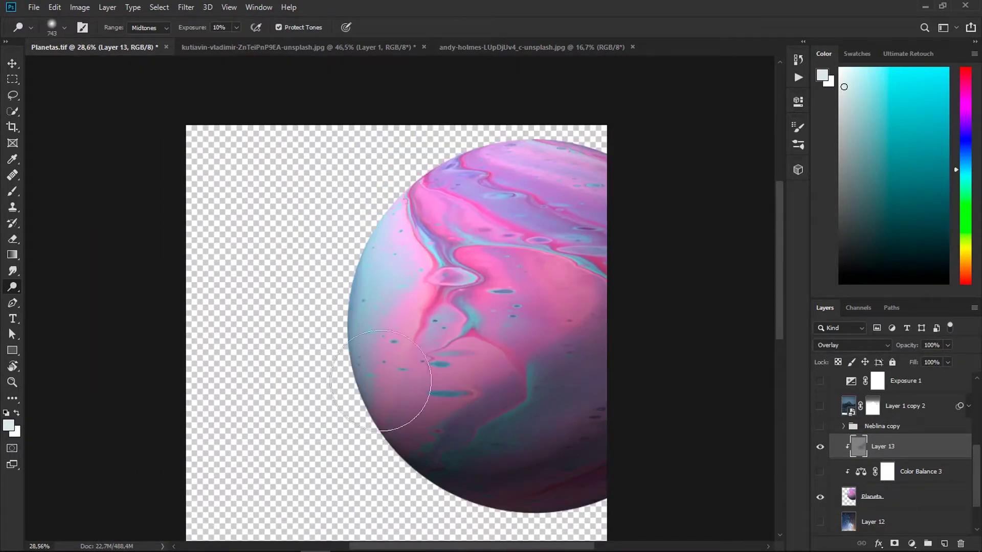